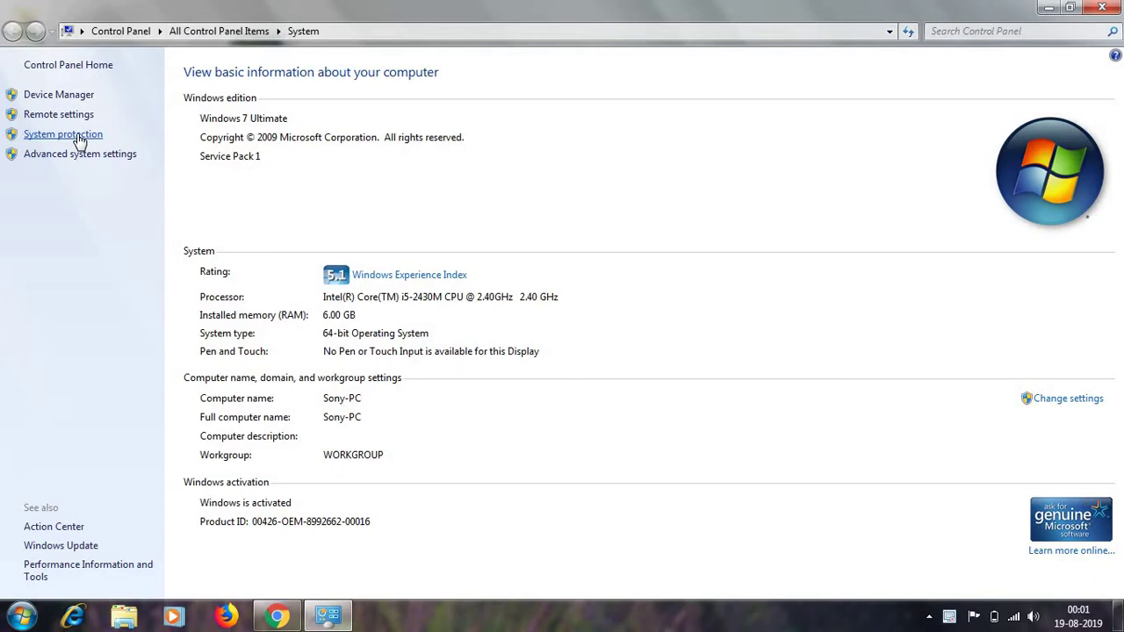
- Open the advanced performance settings in System Properties and set the visual effects to Adjust for best performance
left_click(77, 138)
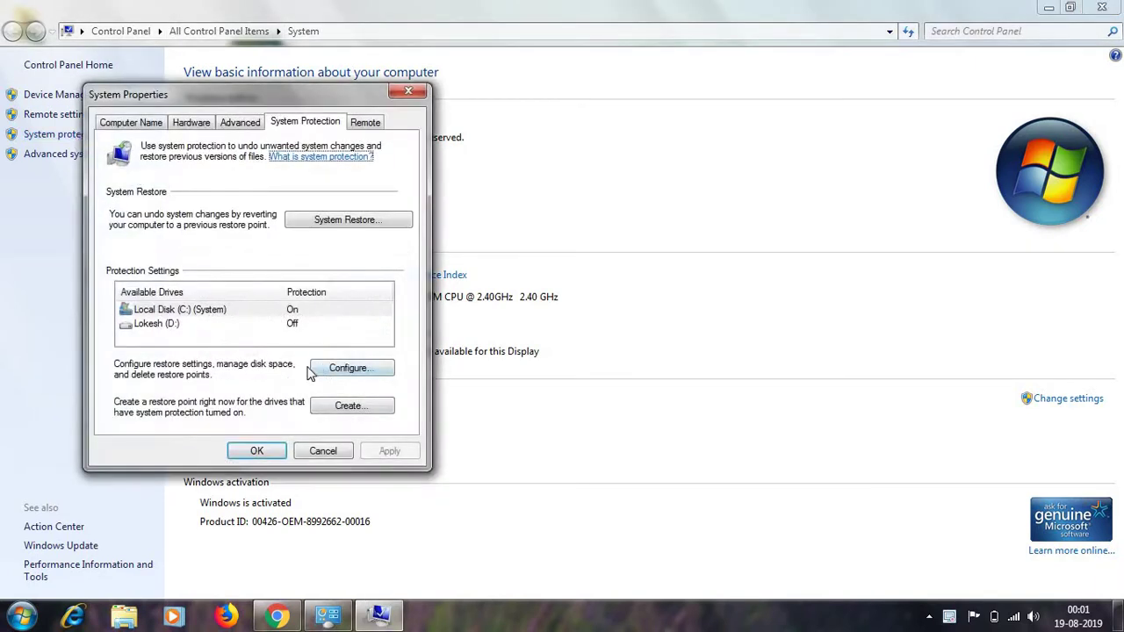
left_click(244, 124)
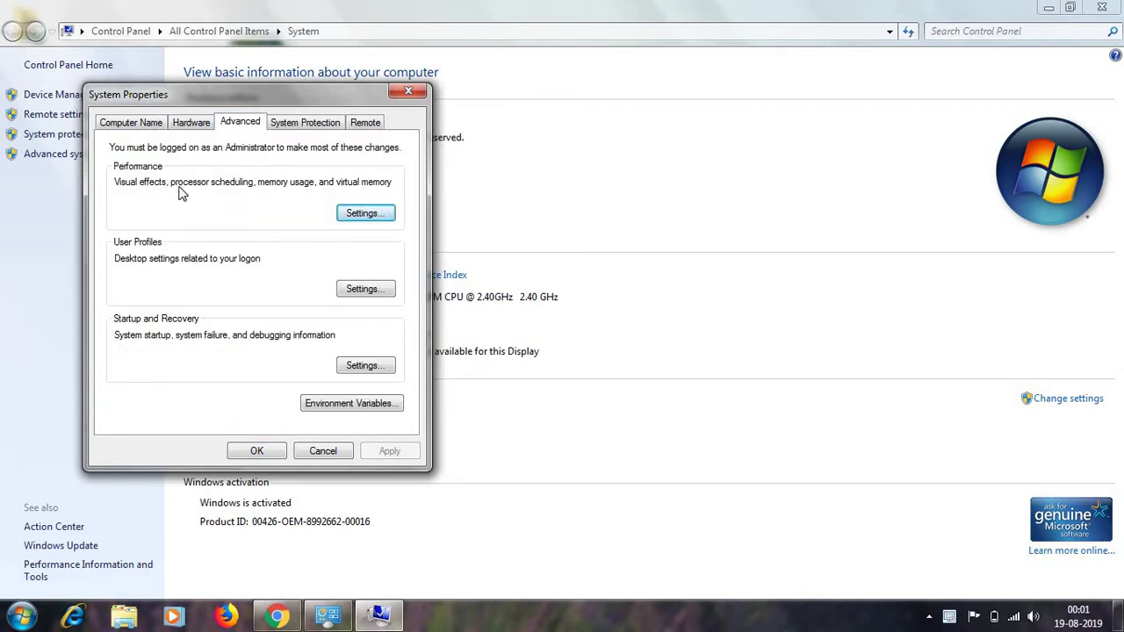
left_click(367, 217)
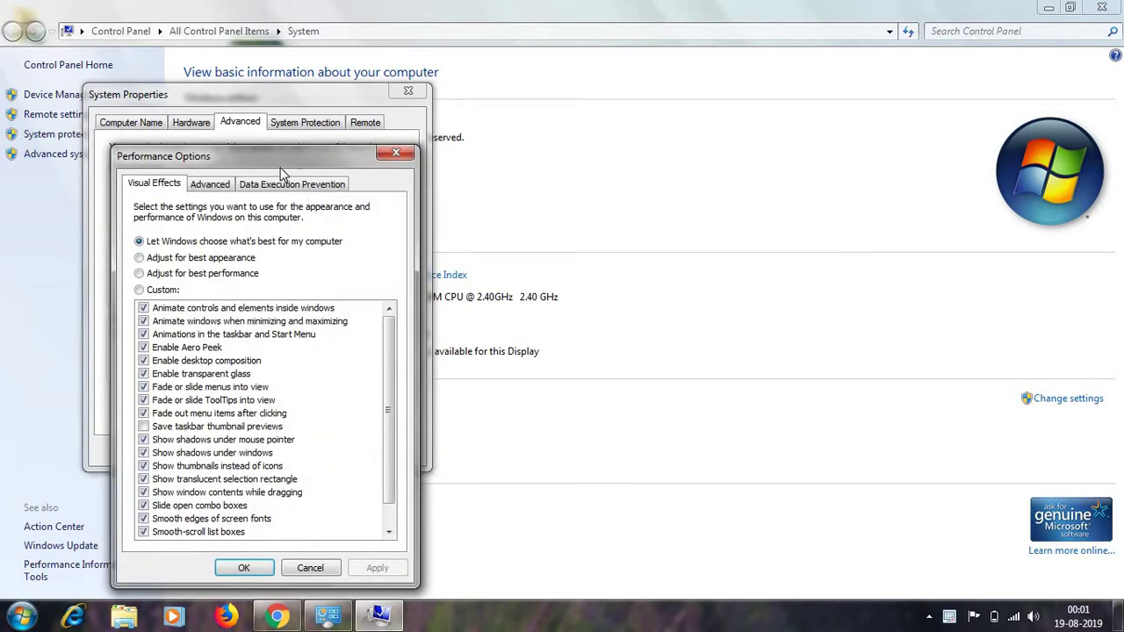
left_click_drag(283, 158, 309, 98)
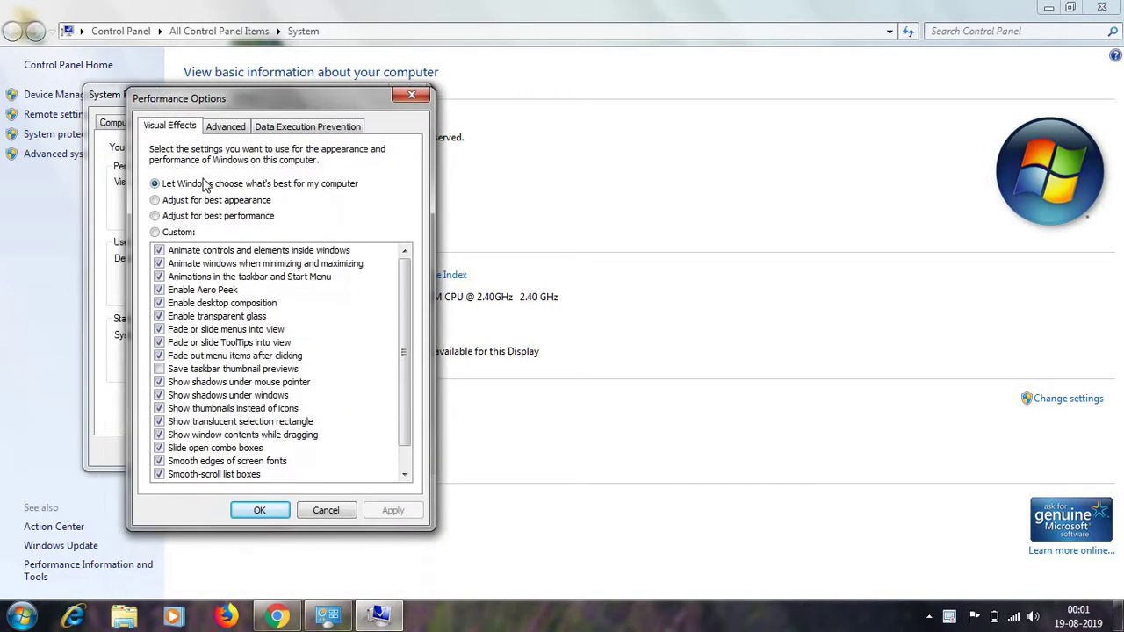
left_click(155, 217)
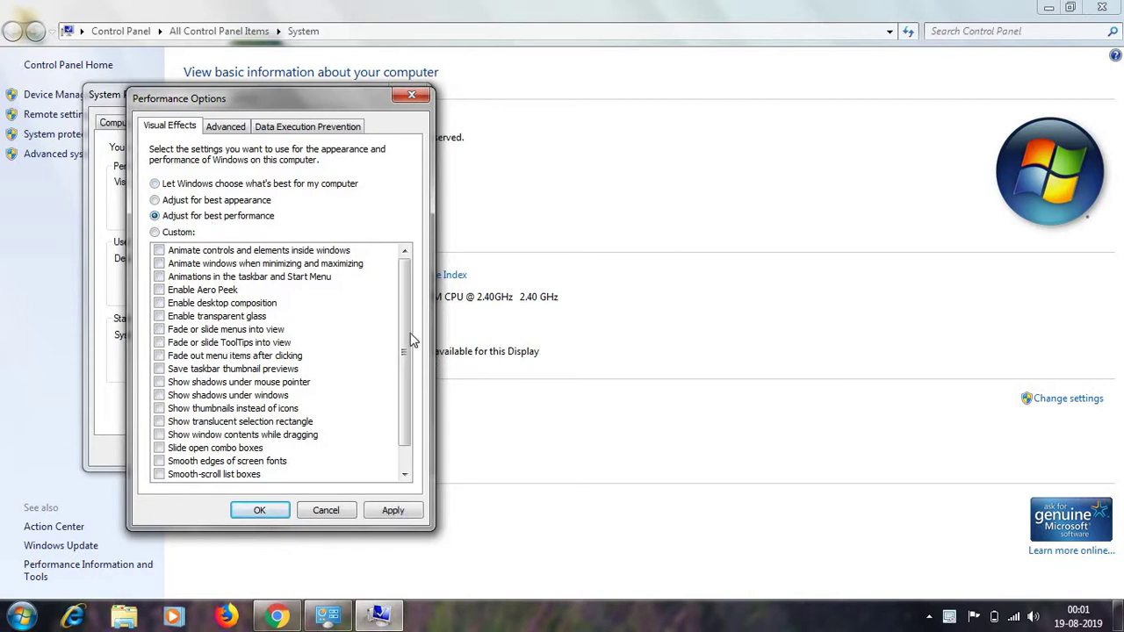
- Enable visual styles, desktop icon label drop shadows, smooth-scroll list boxes and smooth screen font edges, then apply them and close System Properties
left_click_drag(402, 350, 409, 381)
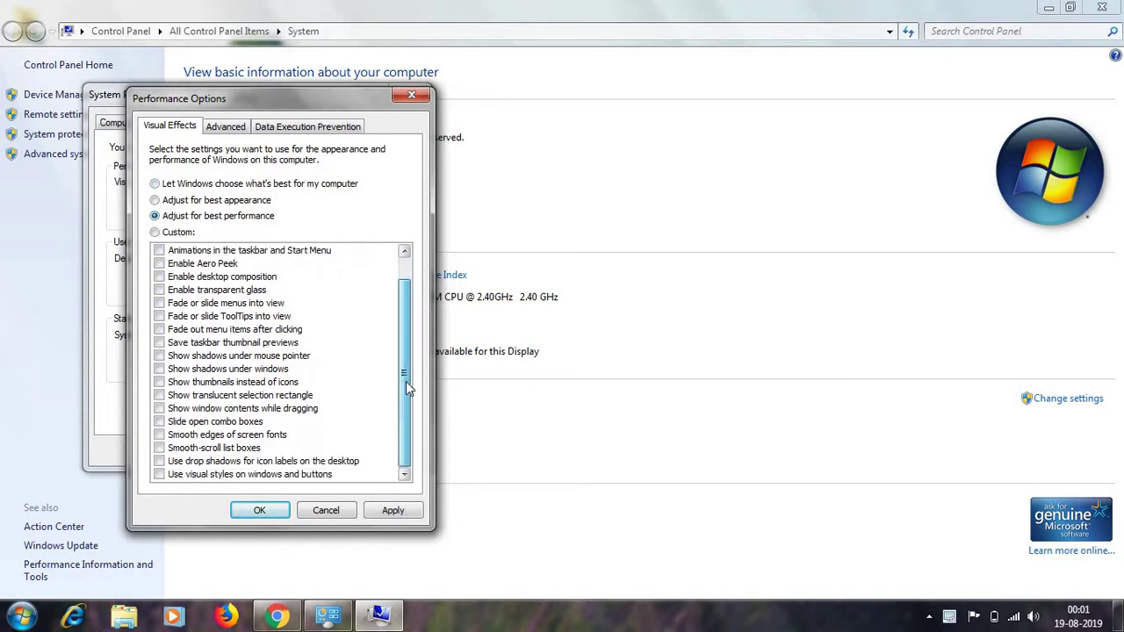
left_click(158, 474)
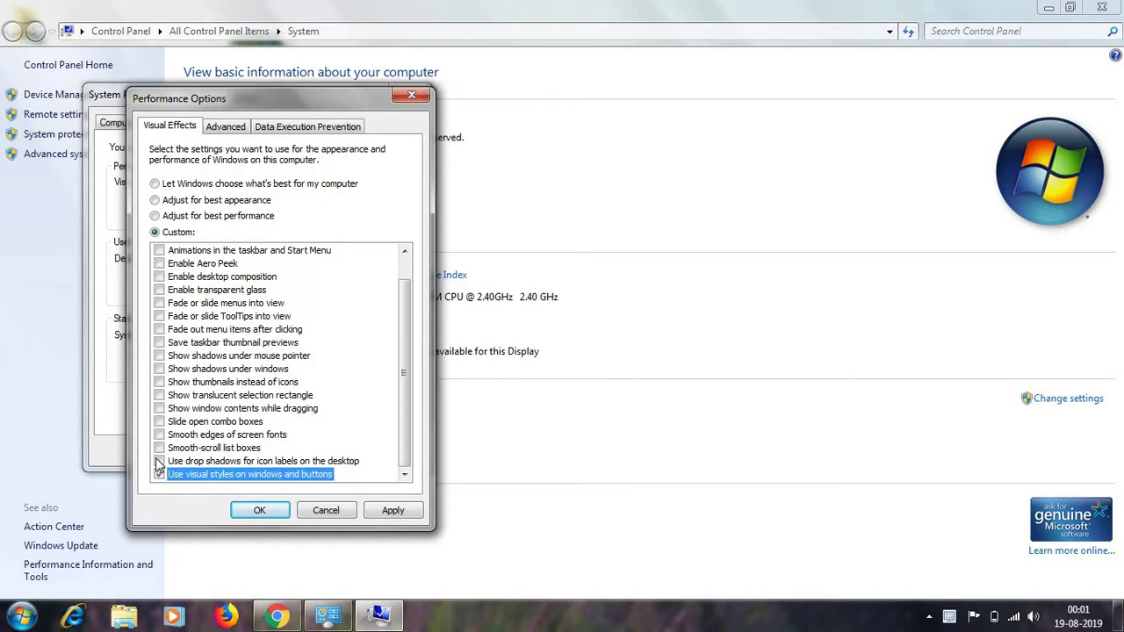
left_click(159, 461)
left_click(159, 448)
left_click(159, 435)
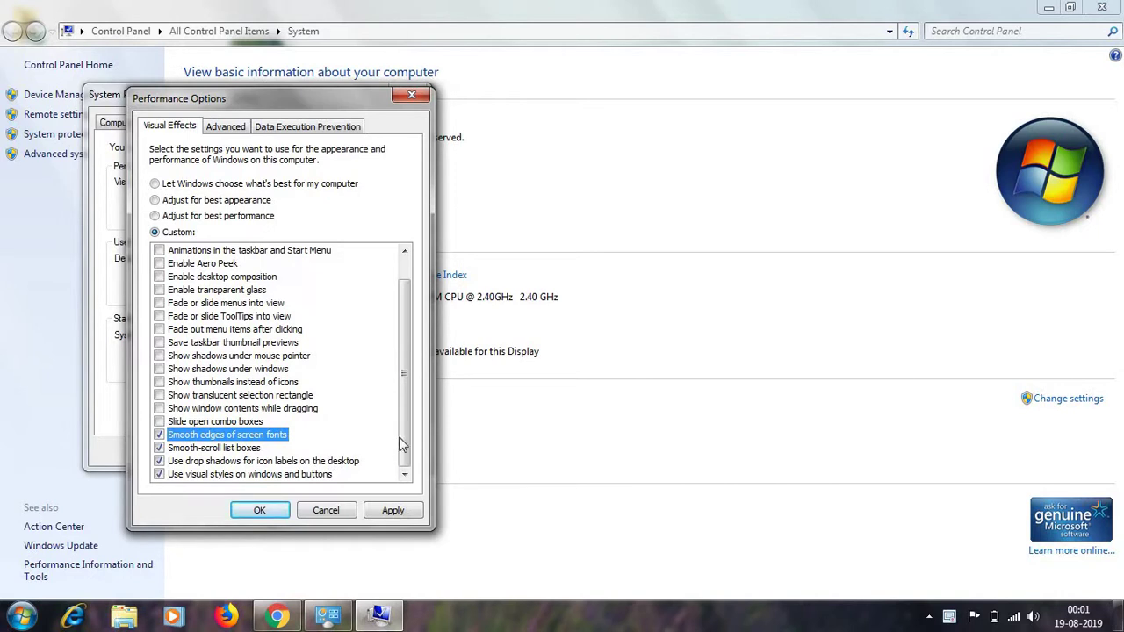
left_click(392, 508)
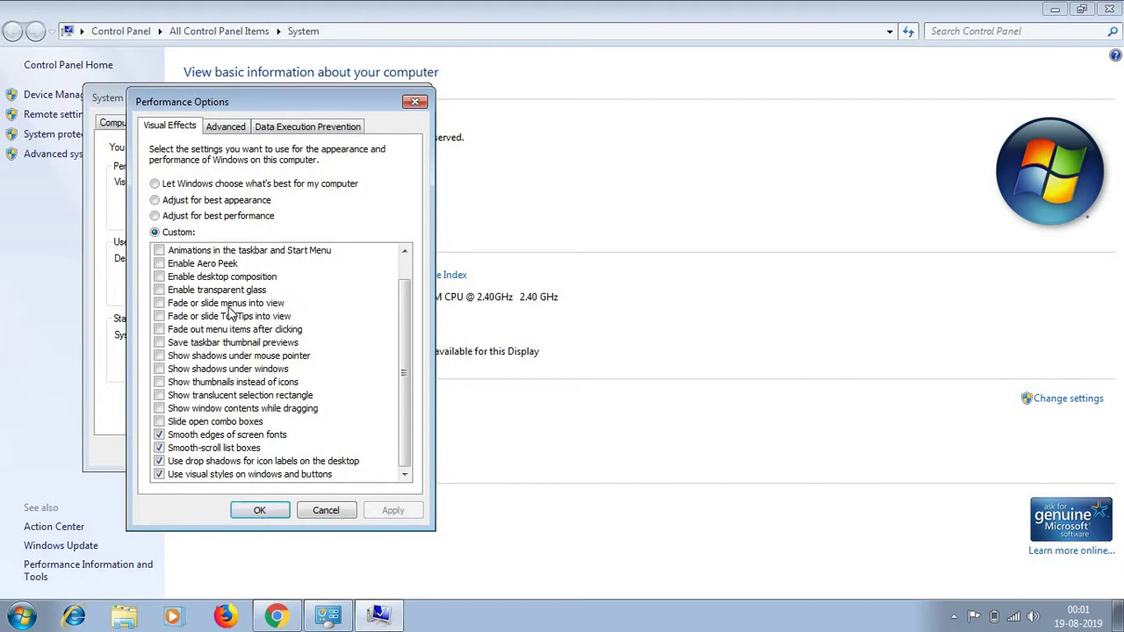
left_click(261, 511)
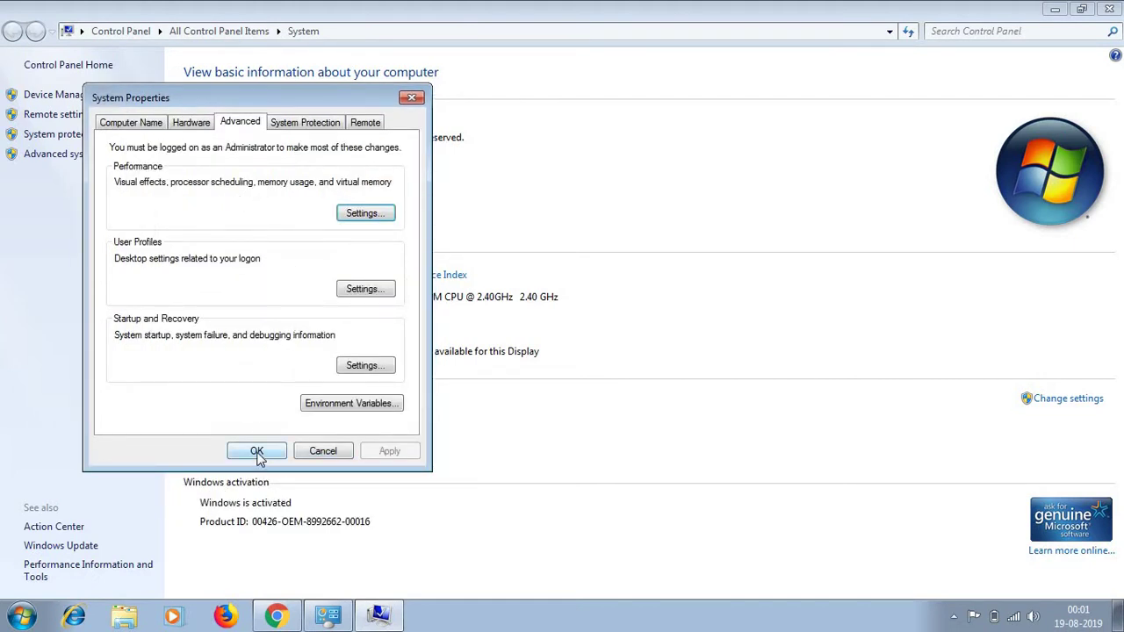
left_click(256, 452)
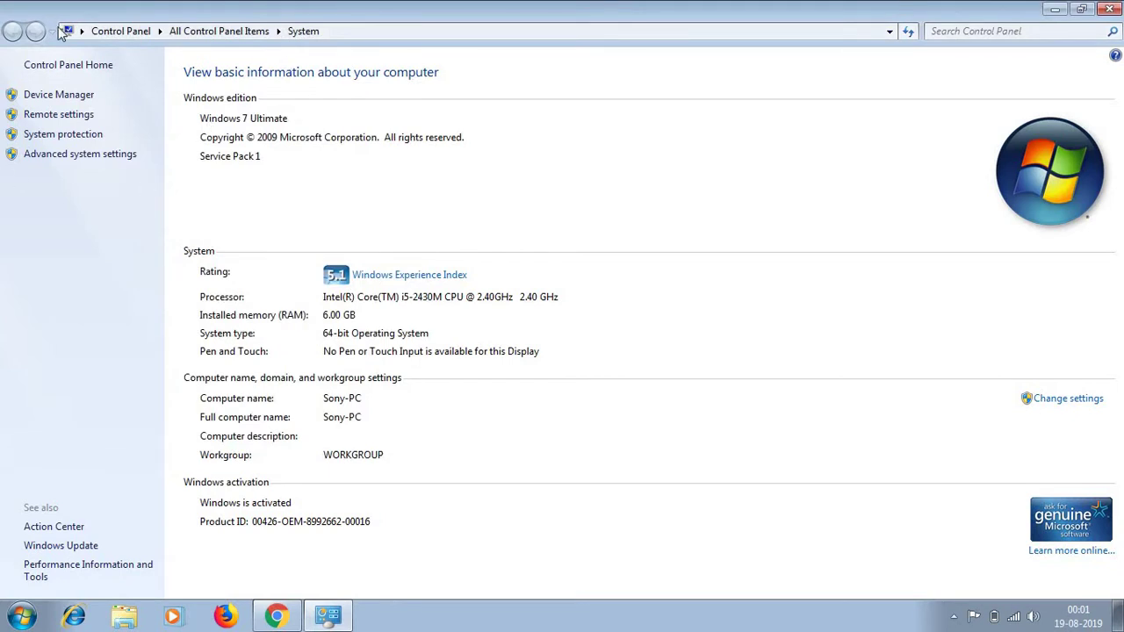
- Close the System window and refresh the desktop
left_click(1109, 9)
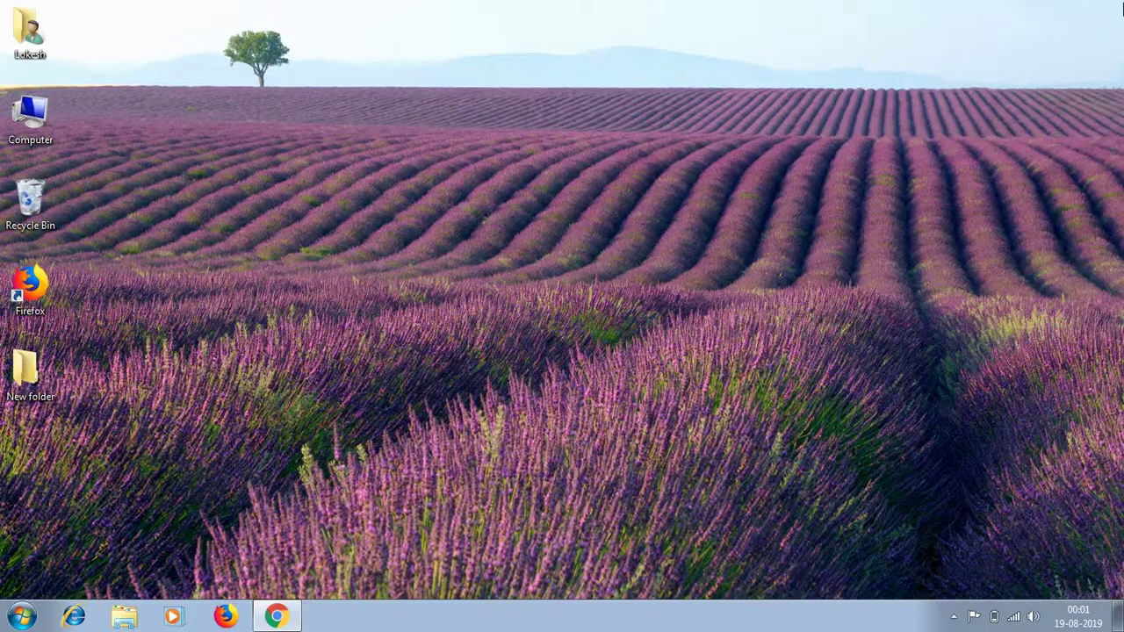
right_click(463, 130)
left_click(501, 180)
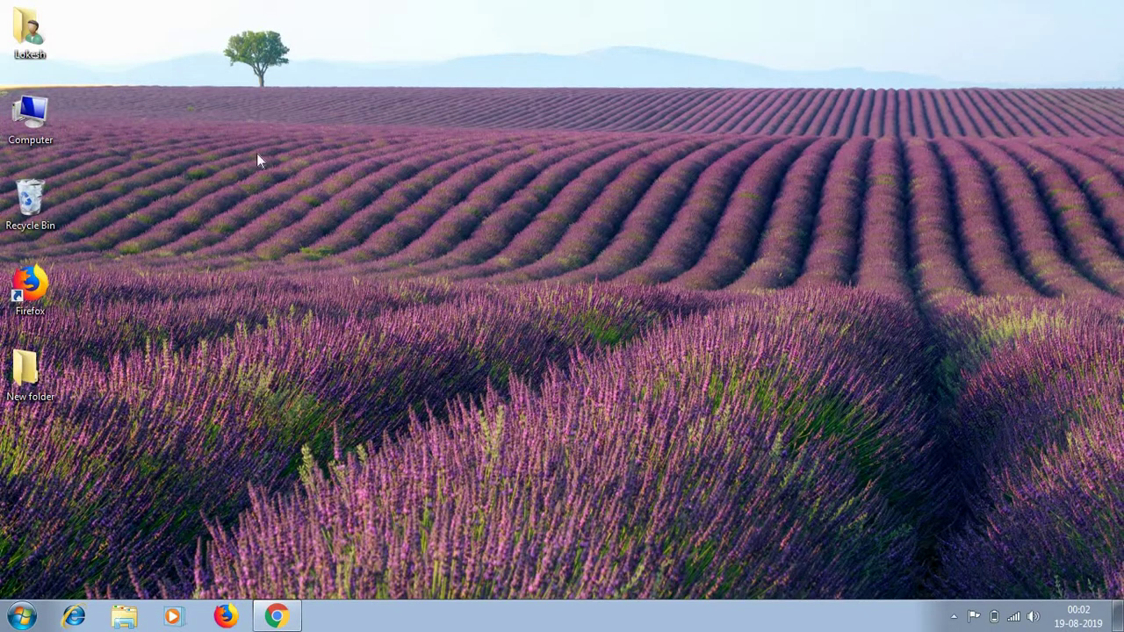
- Go from Computer to the Control Panel and open Administrative Tools in a maximized window
double_click(19, 127)
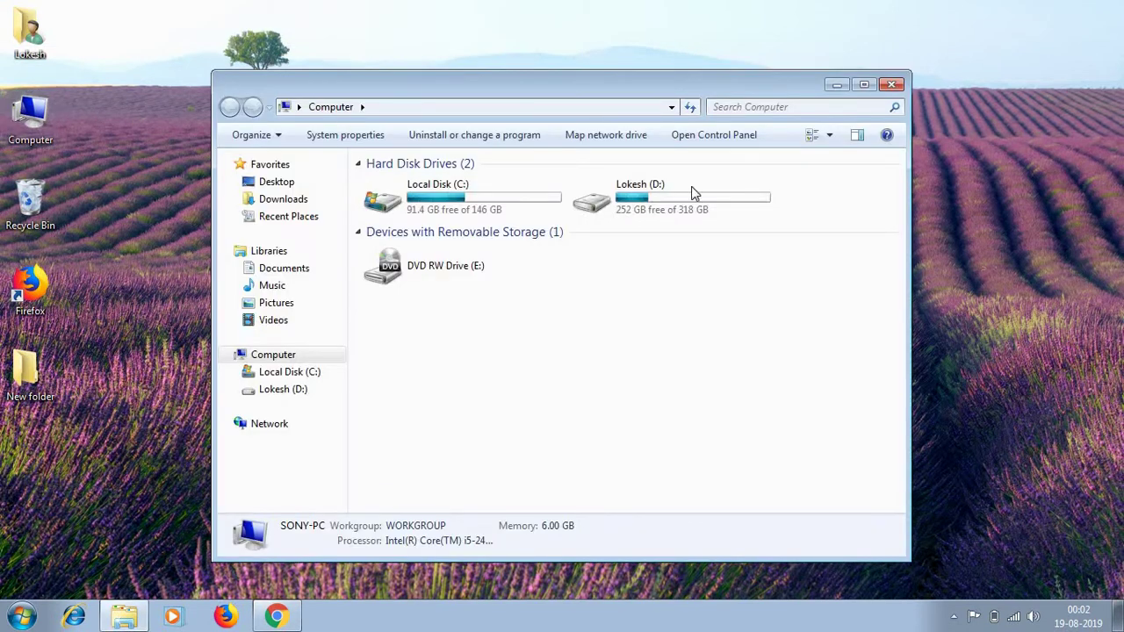
left_click(864, 84)
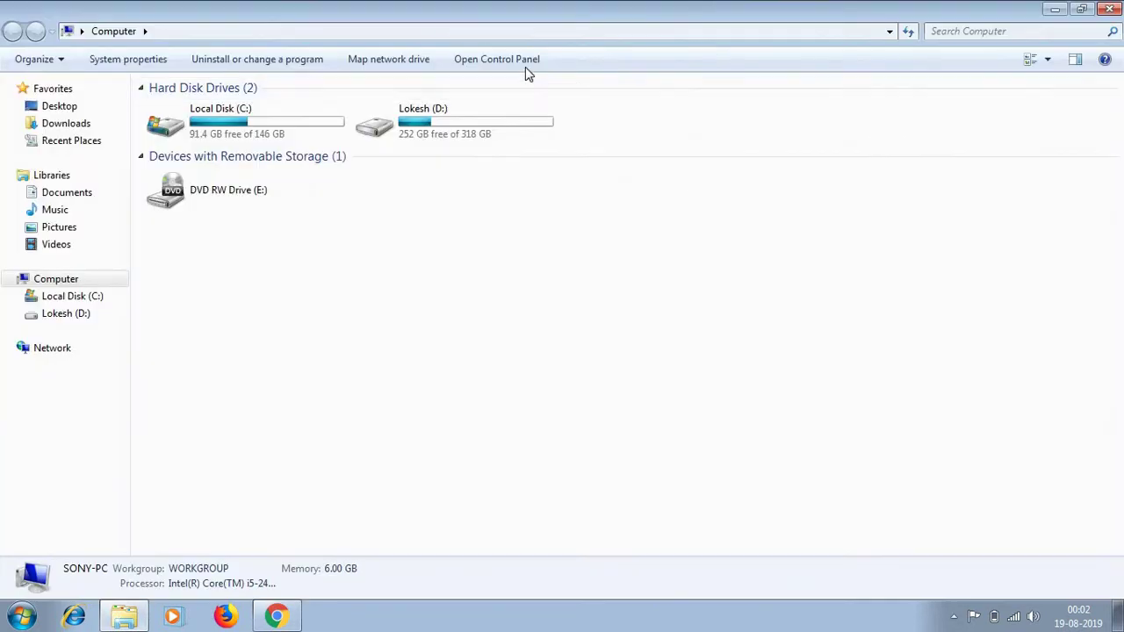
left_click(504, 63)
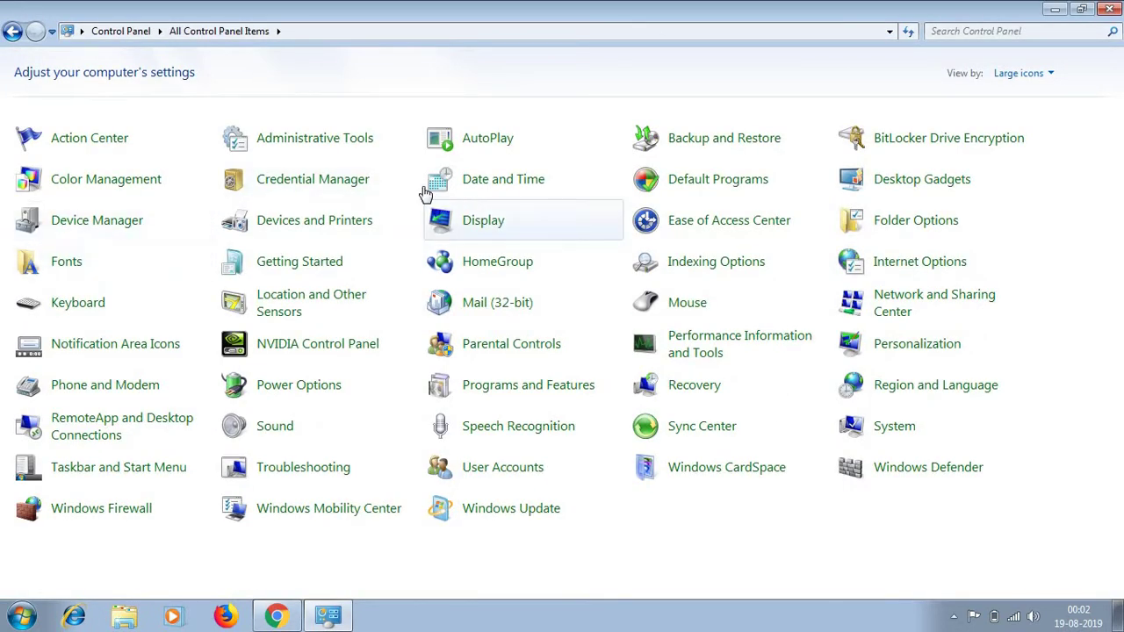
left_click(316, 140)
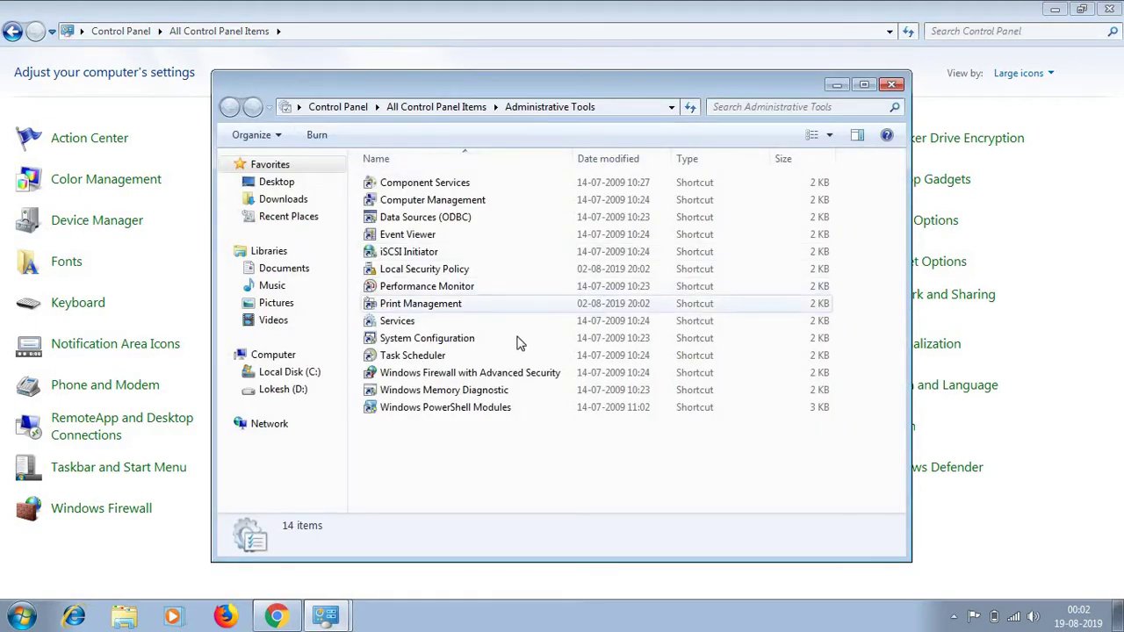
left_click(864, 86)
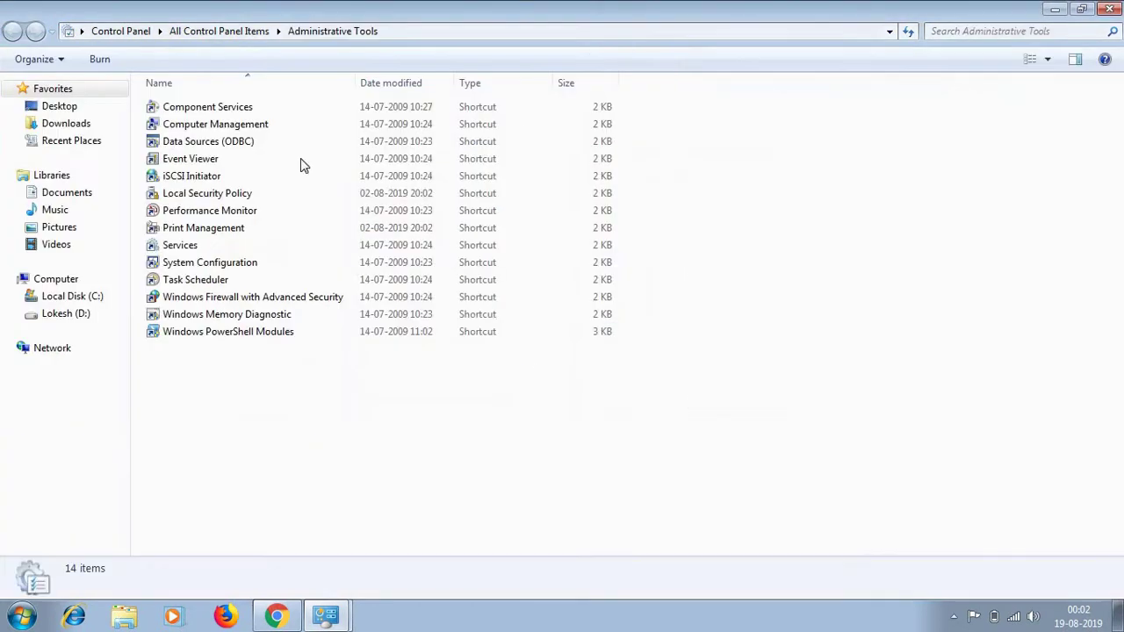
- Launch System Configuration and show its startup items with the name column widened
double_click(209, 264)
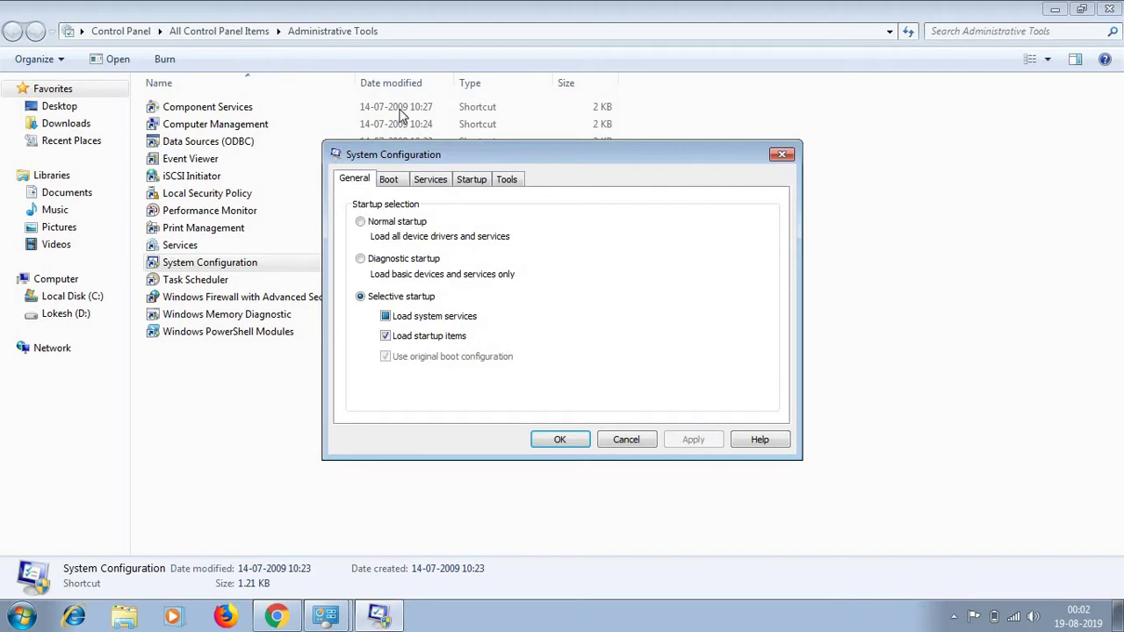
left_click_drag(448, 149, 395, 110)
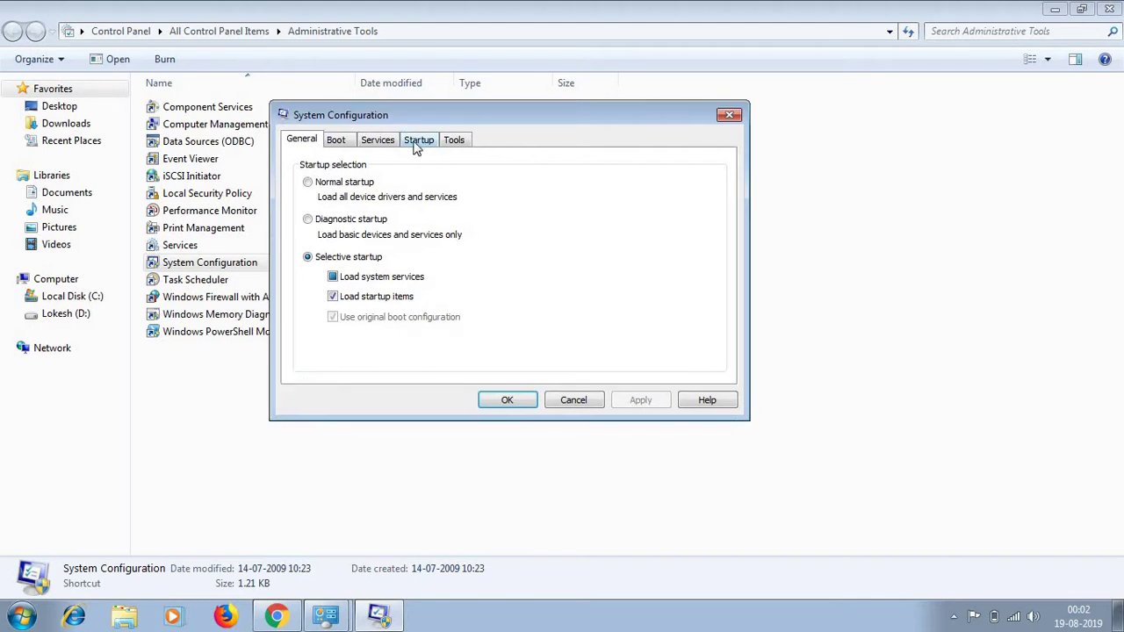
left_click(417, 145)
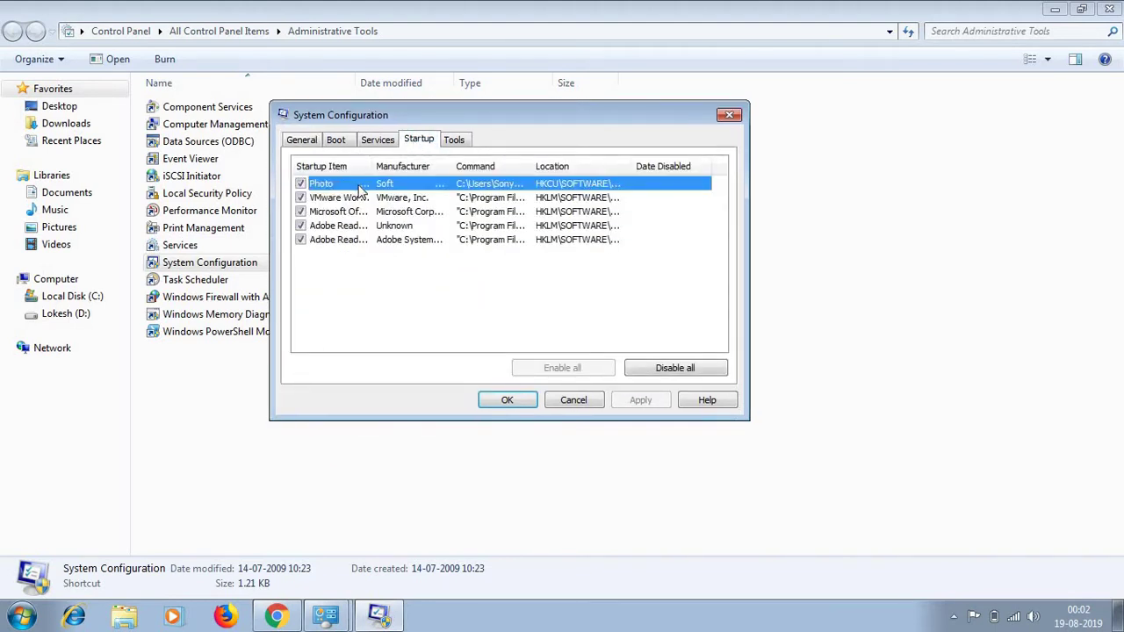
left_click_drag(370, 166, 447, 166)
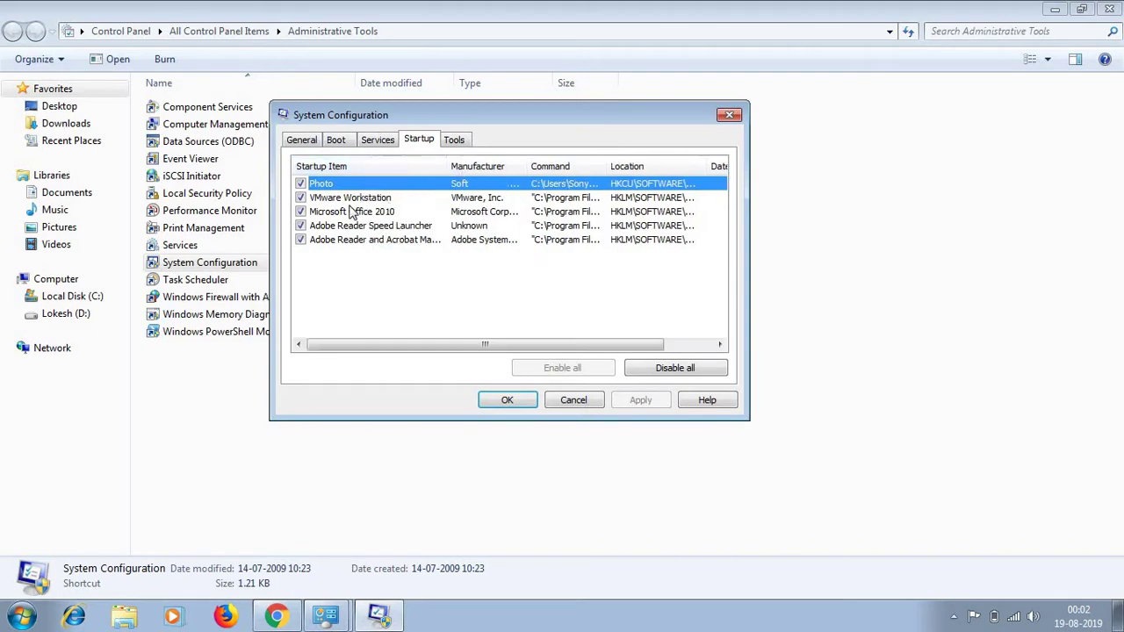
- Disable the Adobe Reader, Microsoft Office 2010, VMware Workstation and Photo startup items, apply the change and exit without restarting
left_click(300, 238)
left_click(300, 226)
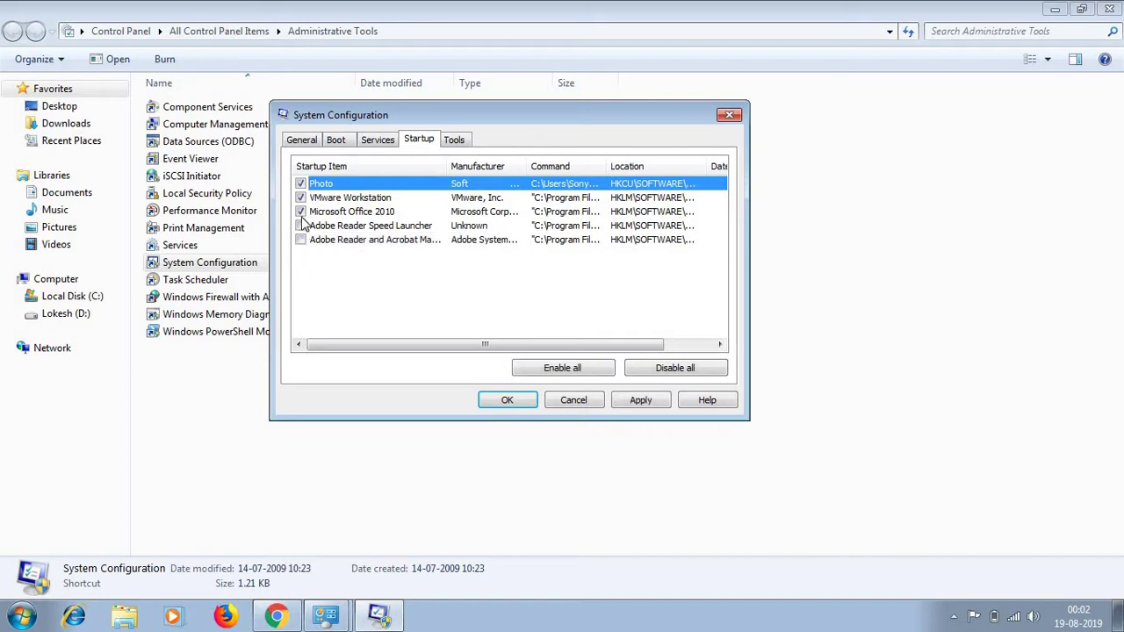
left_click(300, 212)
left_click(300, 198)
left_click(301, 183)
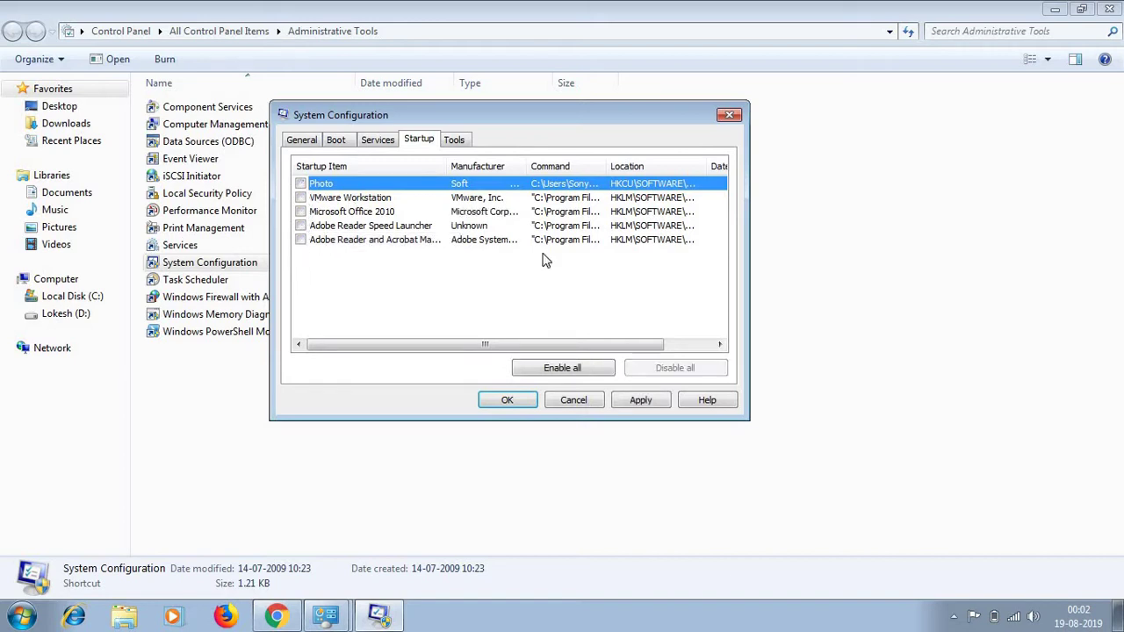
left_click(652, 401)
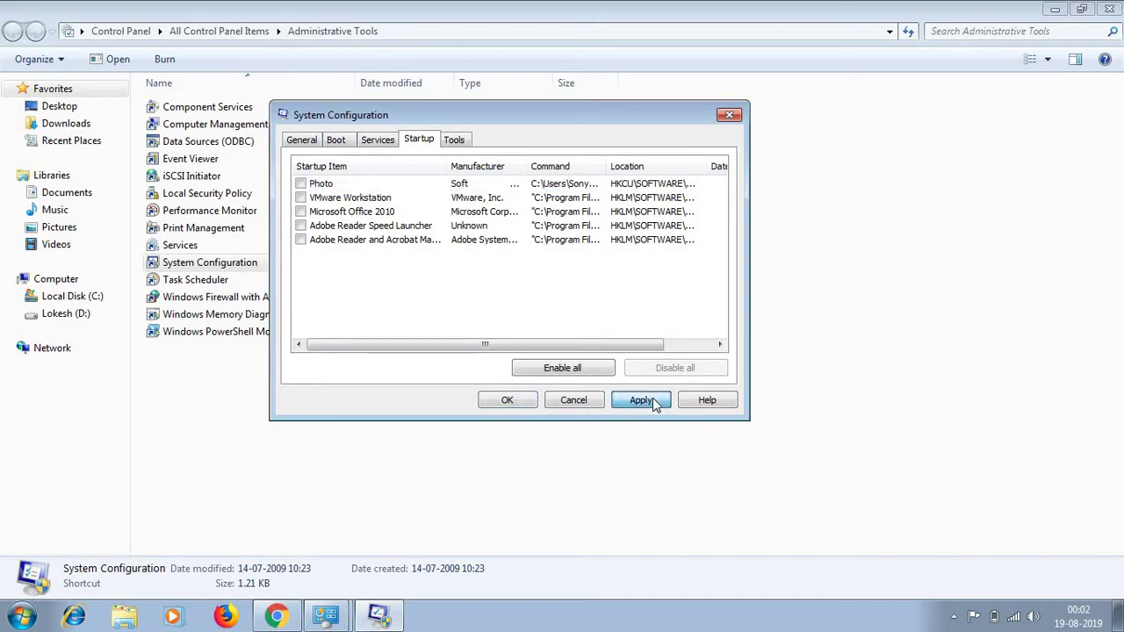
left_click(507, 401)
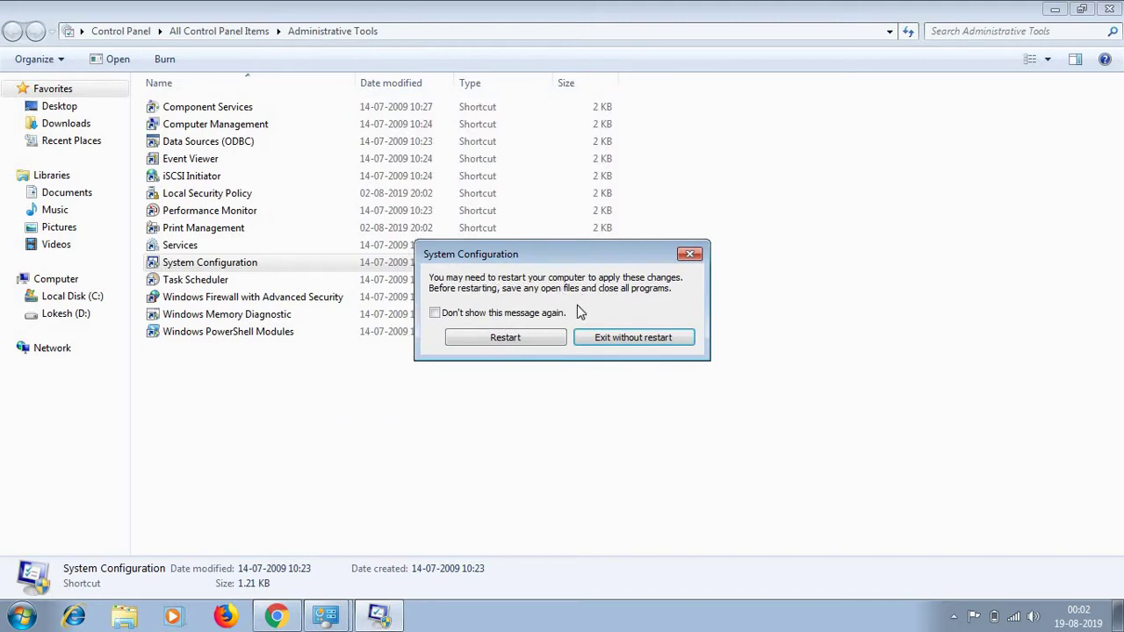
left_click(629, 339)
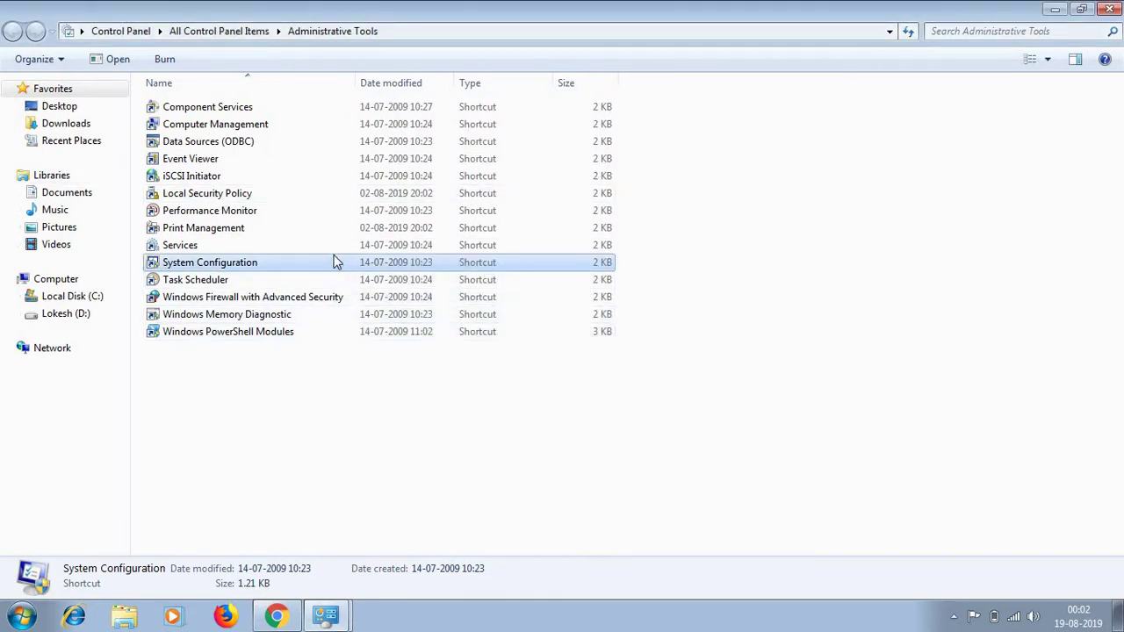
- Close the Administrative Tools and Control Panel windows, then refresh the desktop
left_click(1113, 7)
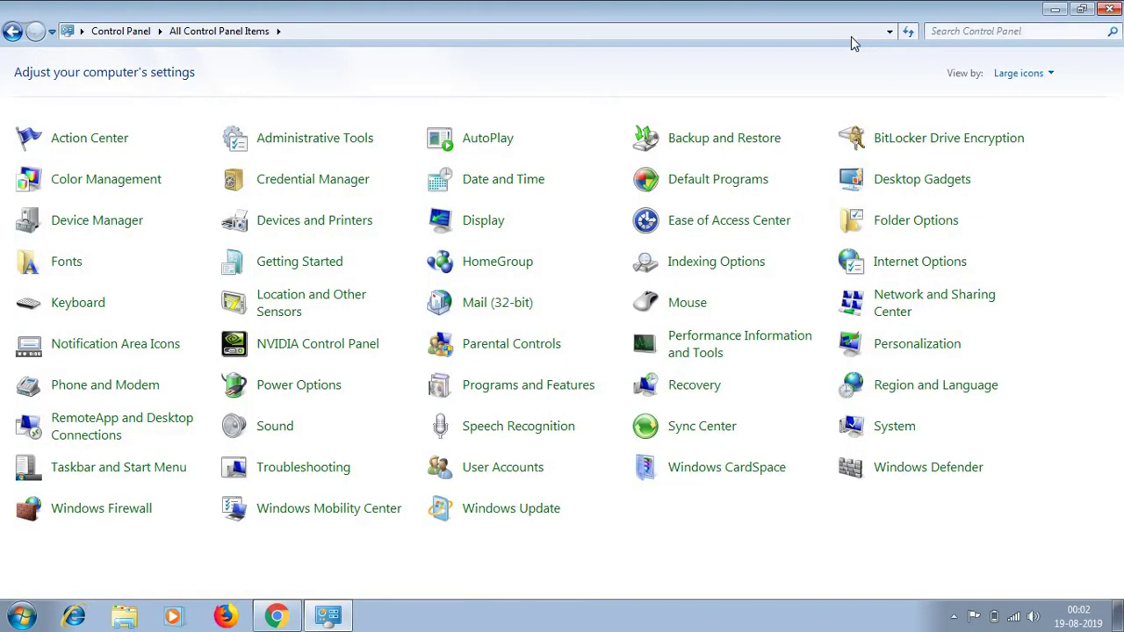
left_click(1114, 8)
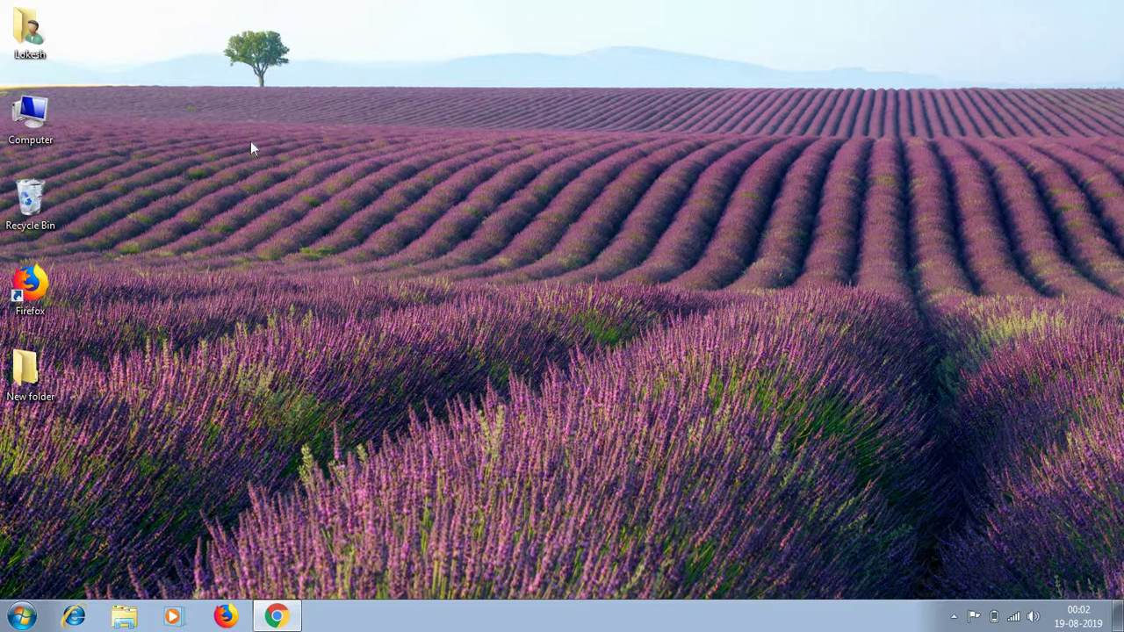
right_click(193, 135)
left_click(239, 184)
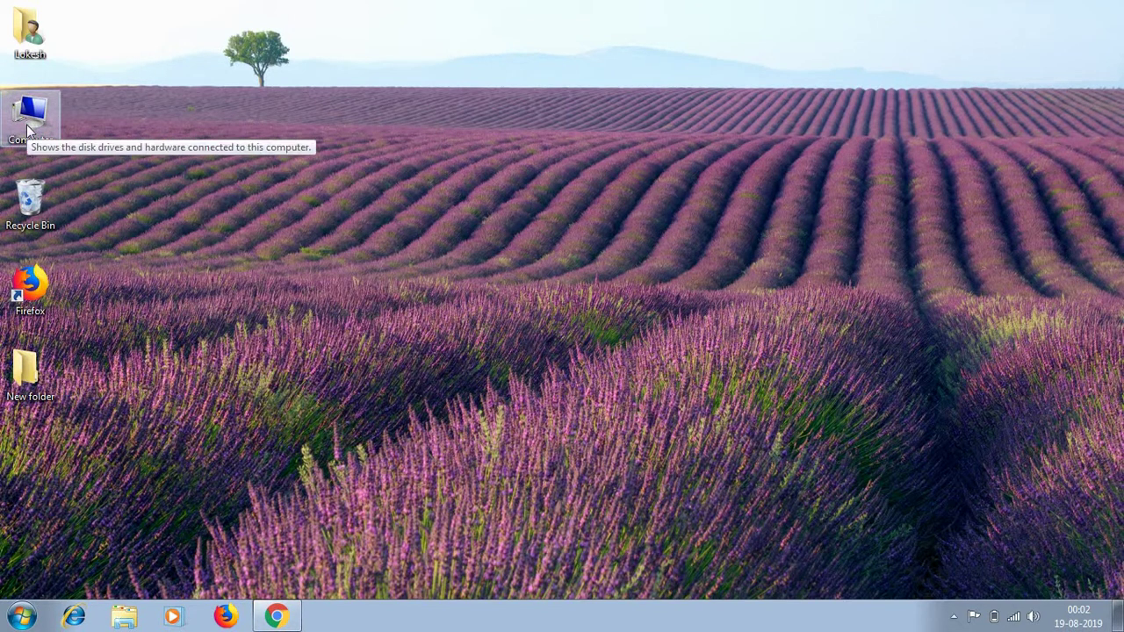
- Open the properties of Local Disk (C:) and start Disk Cleanup for it
double_click(30, 123)
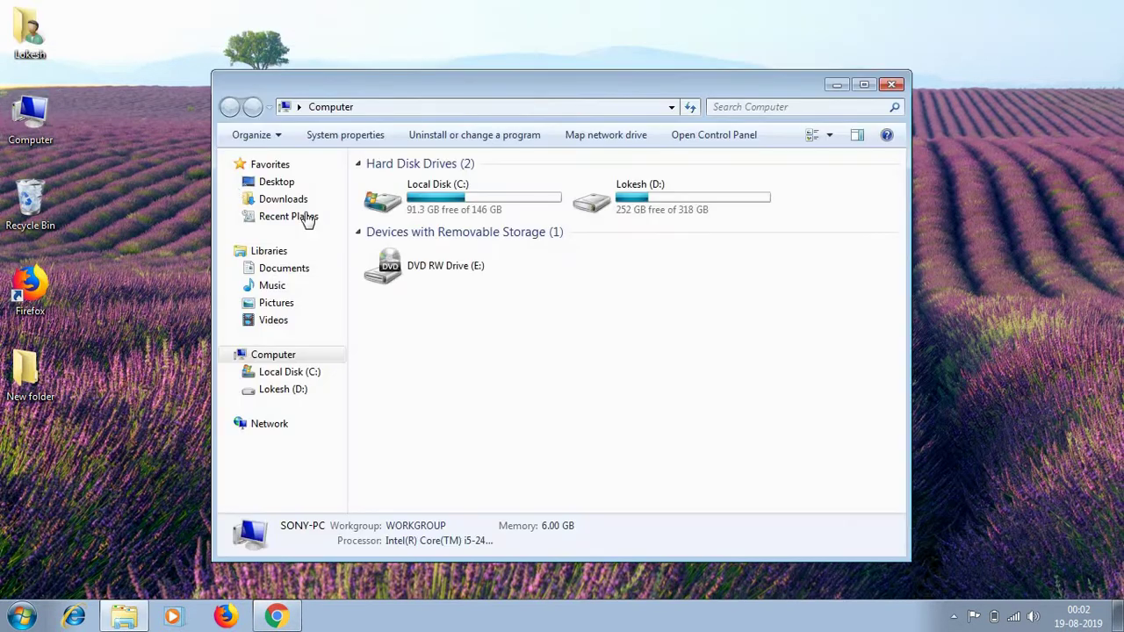
left_click(863, 84)
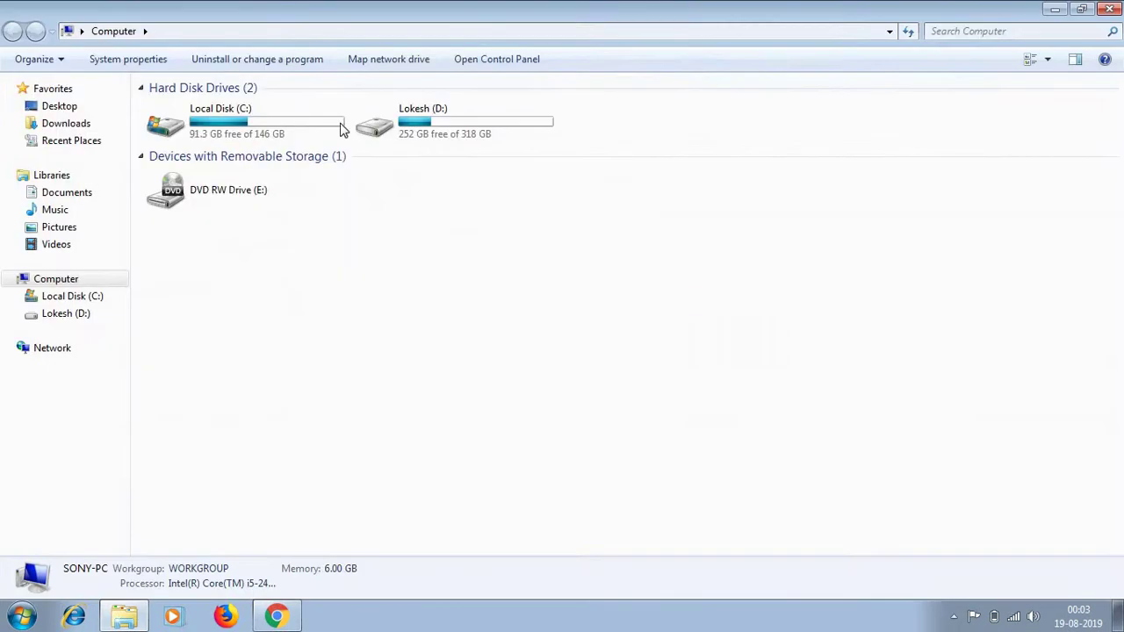
left_click(221, 123)
right_click(220, 114)
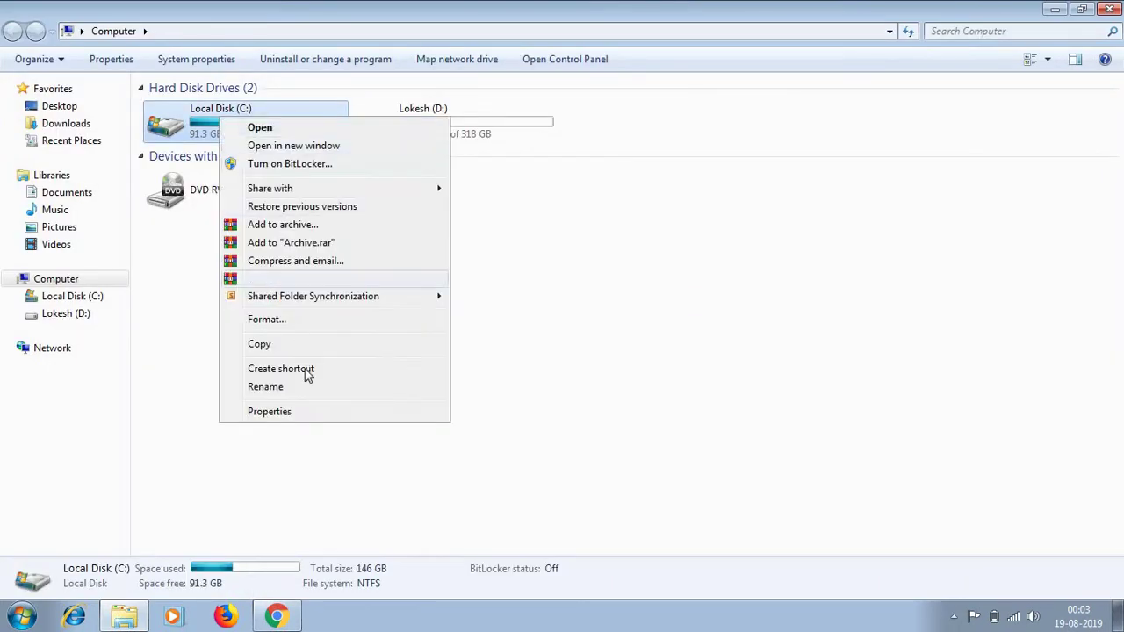
left_click(297, 414)
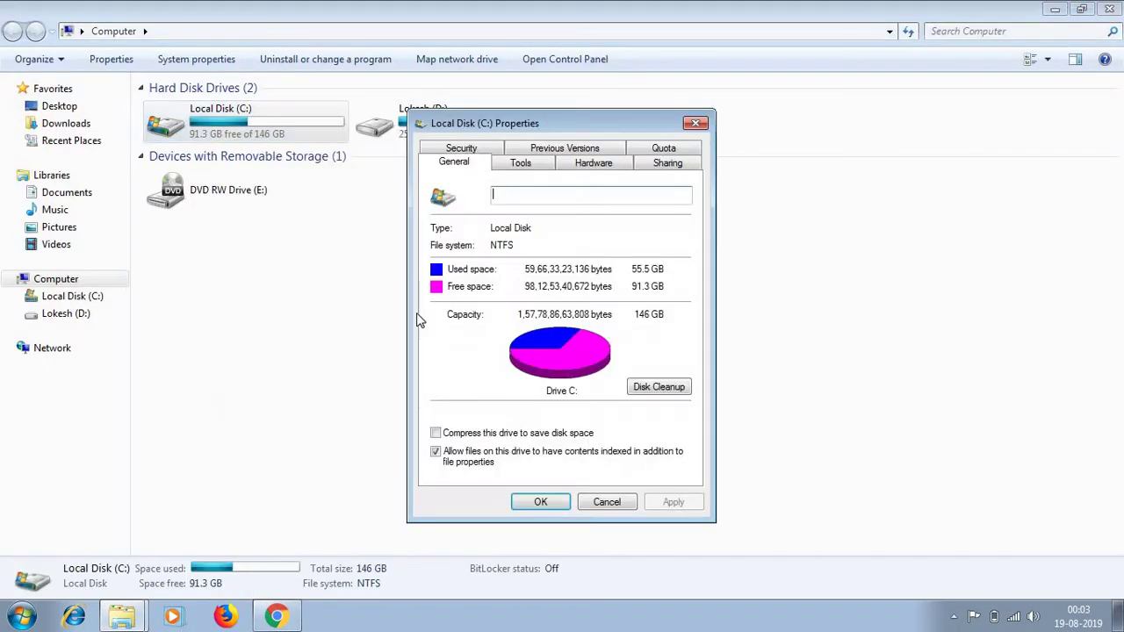
left_click(665, 396)
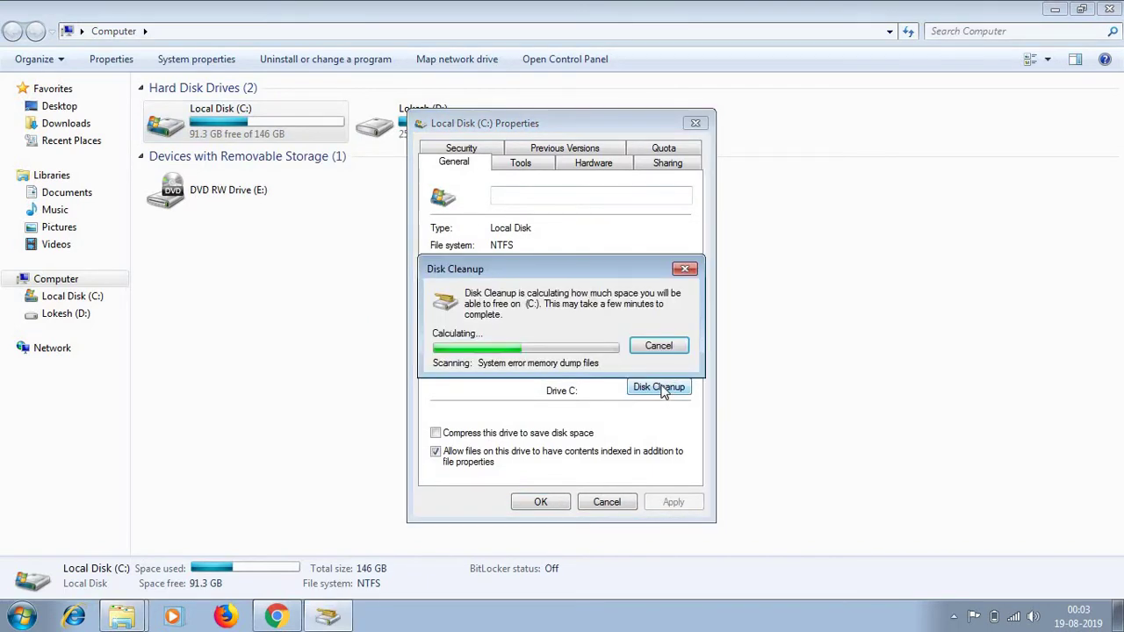
- Add Setup Log Files, System error memory dump files and per user queued Windows Error Reporting files to the cleanup selection and delete the selected files
left_click_drag(551, 267, 475, 246)
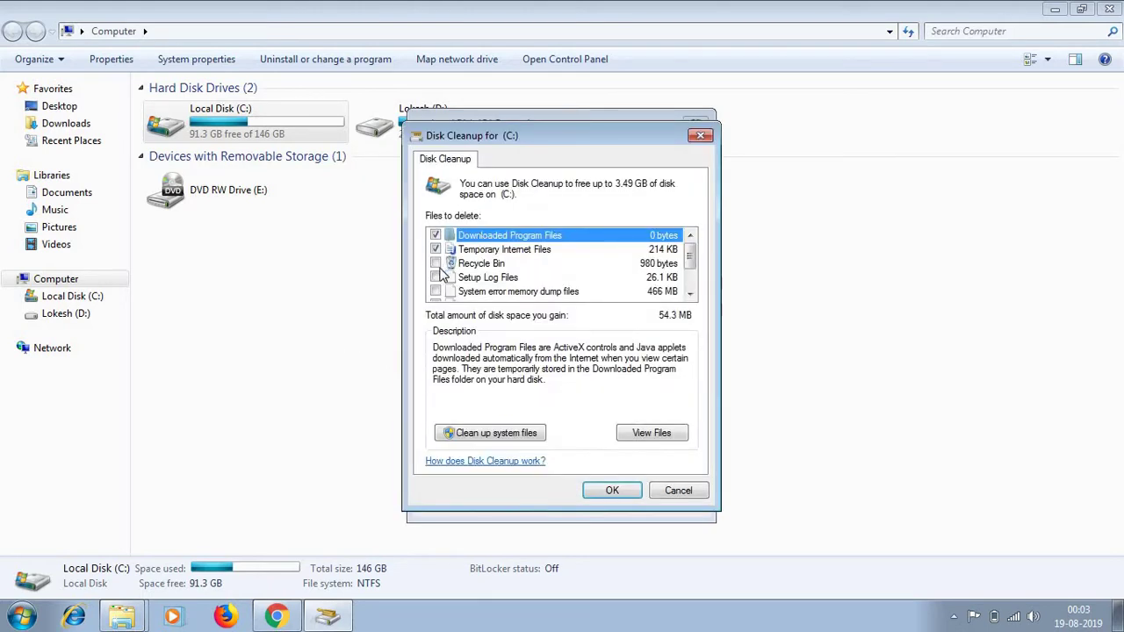
left_click(435, 277)
scroll(438, 297, "down", 1)
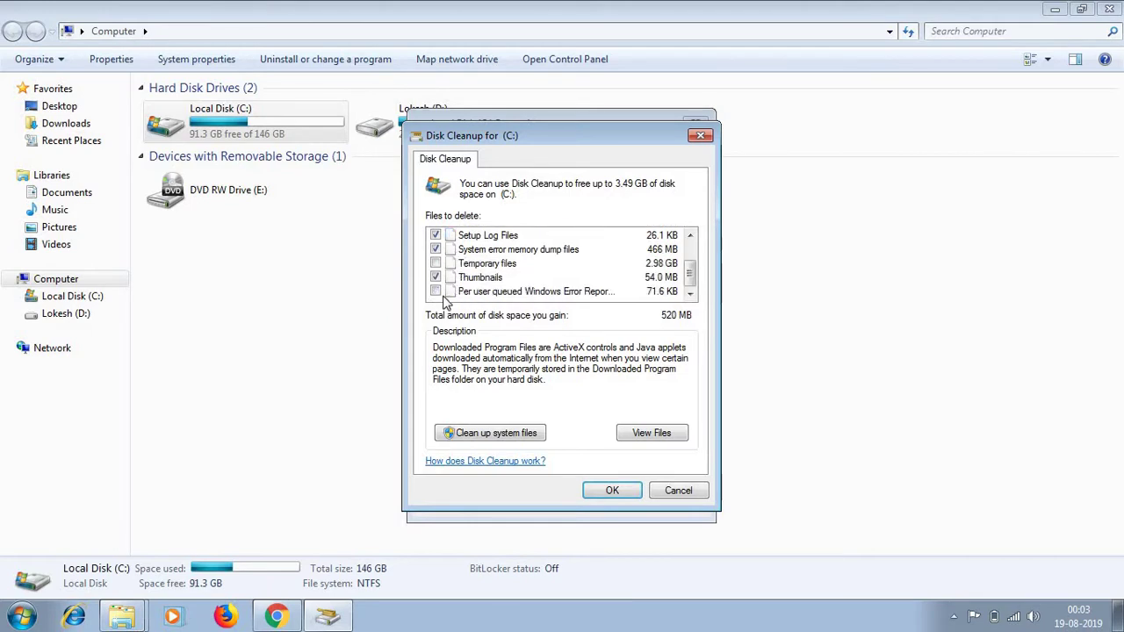
left_click(435, 291)
left_click(612, 492)
left_click(590, 246)
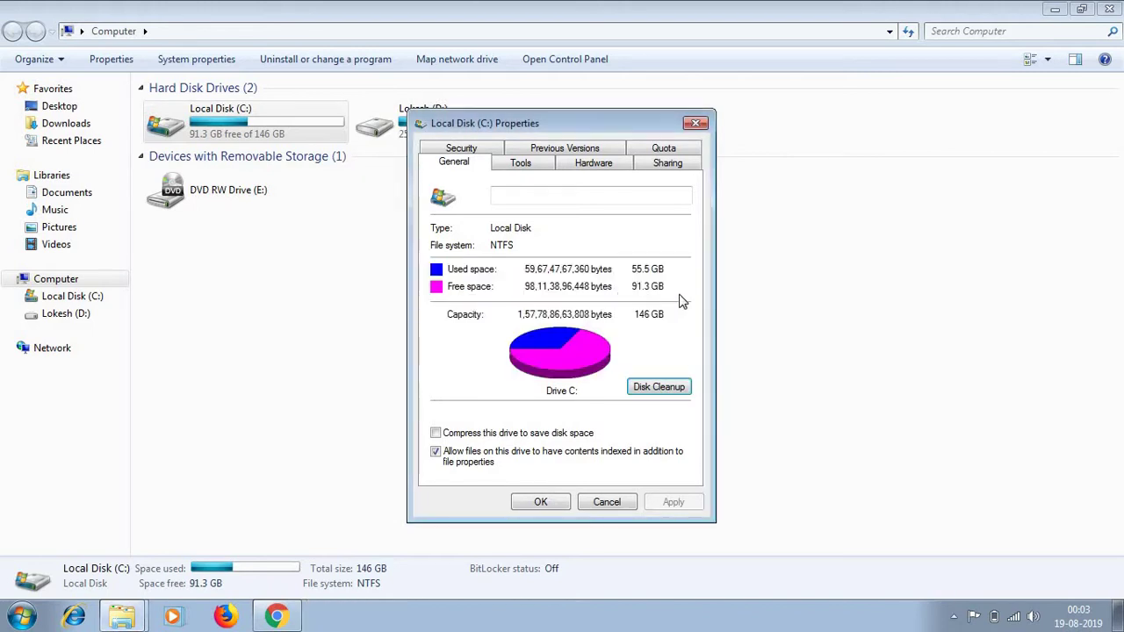
- Open Disk Defragmenter from the C: drive's properties and start defragmenting the C: disk
left_click(544, 165)
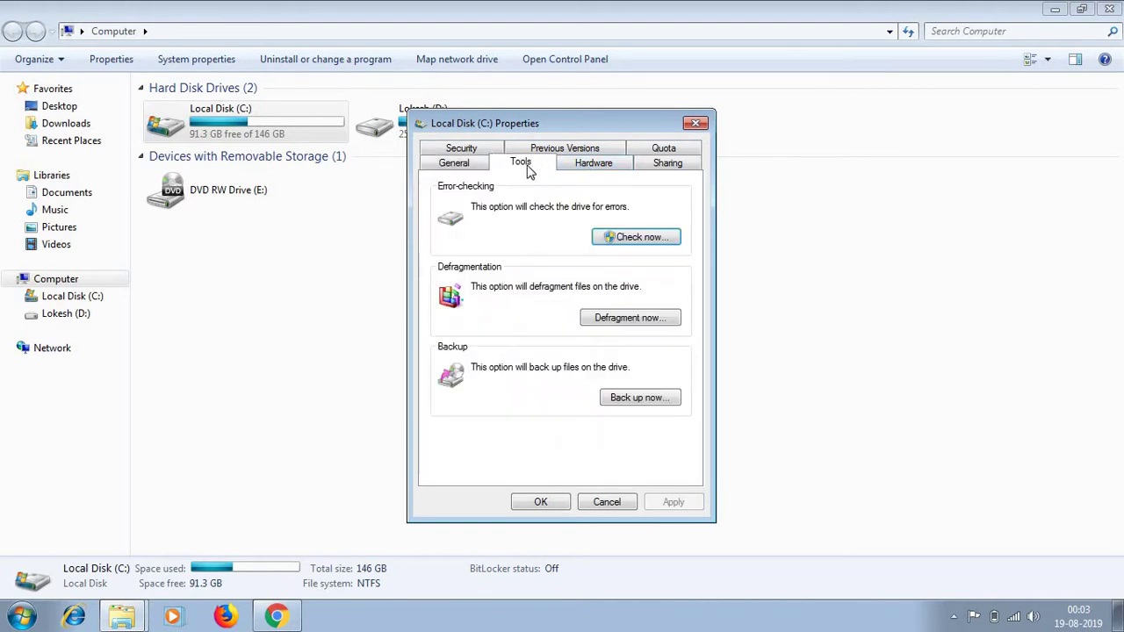
left_click(620, 319)
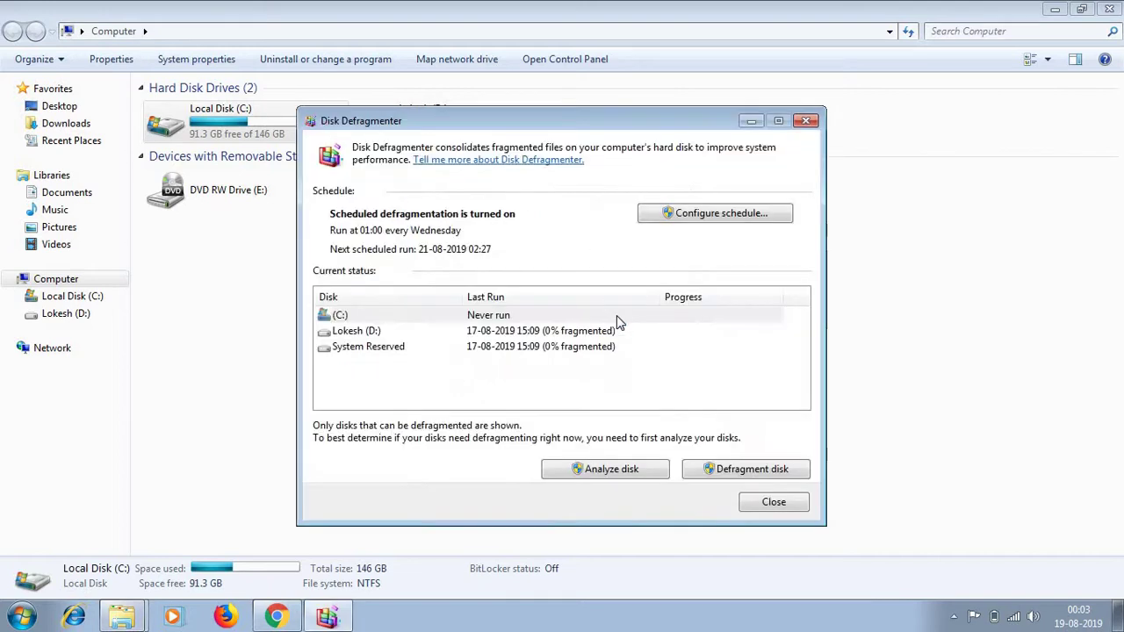
left_click_drag(600, 130, 546, 110)
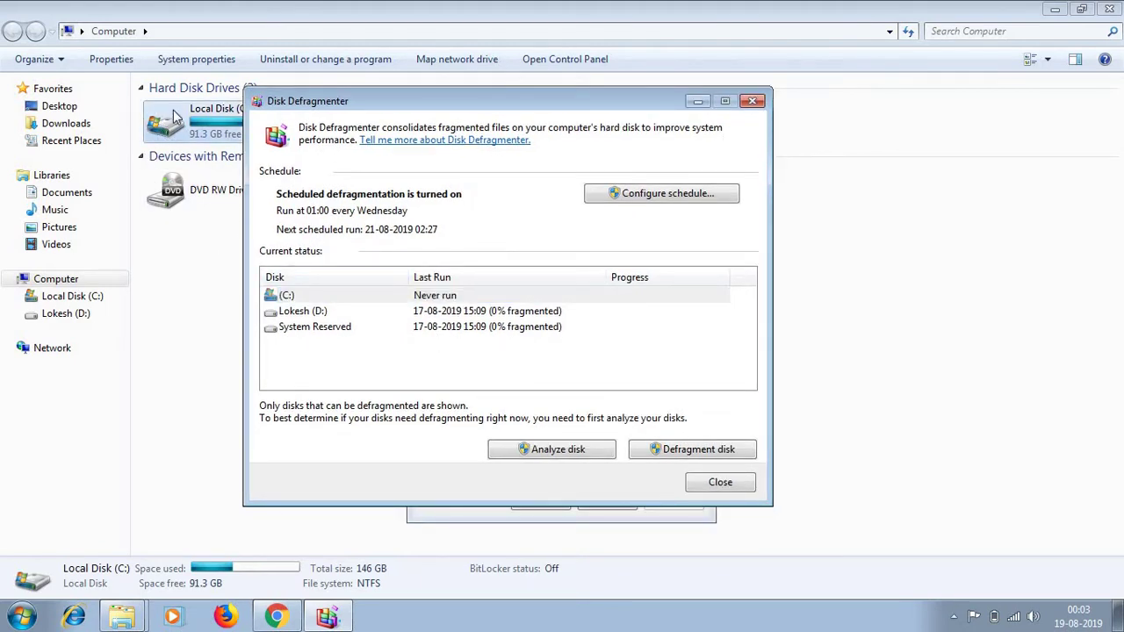
left_click_drag(316, 96, 346, 115)
left_click(360, 309)
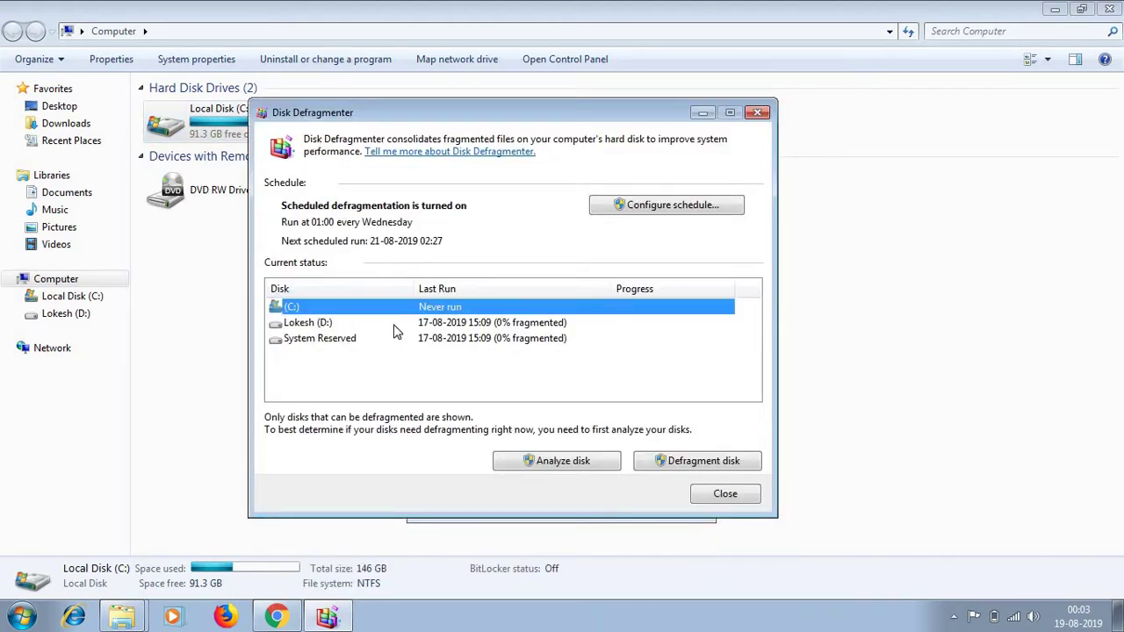
left_click(707, 463)
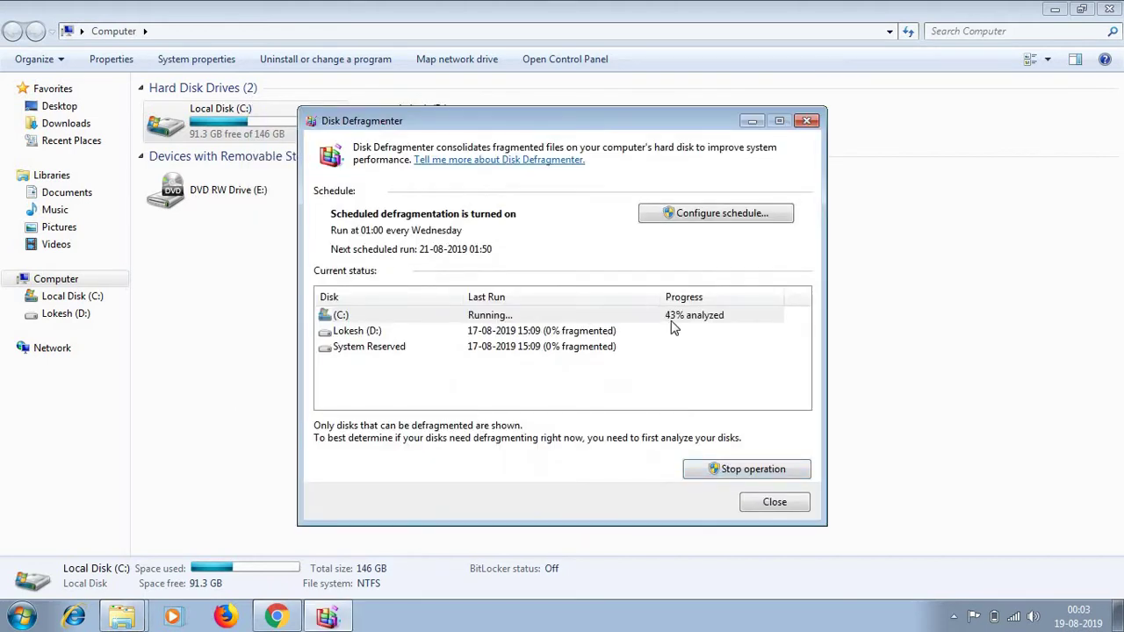
left_click(671, 318)
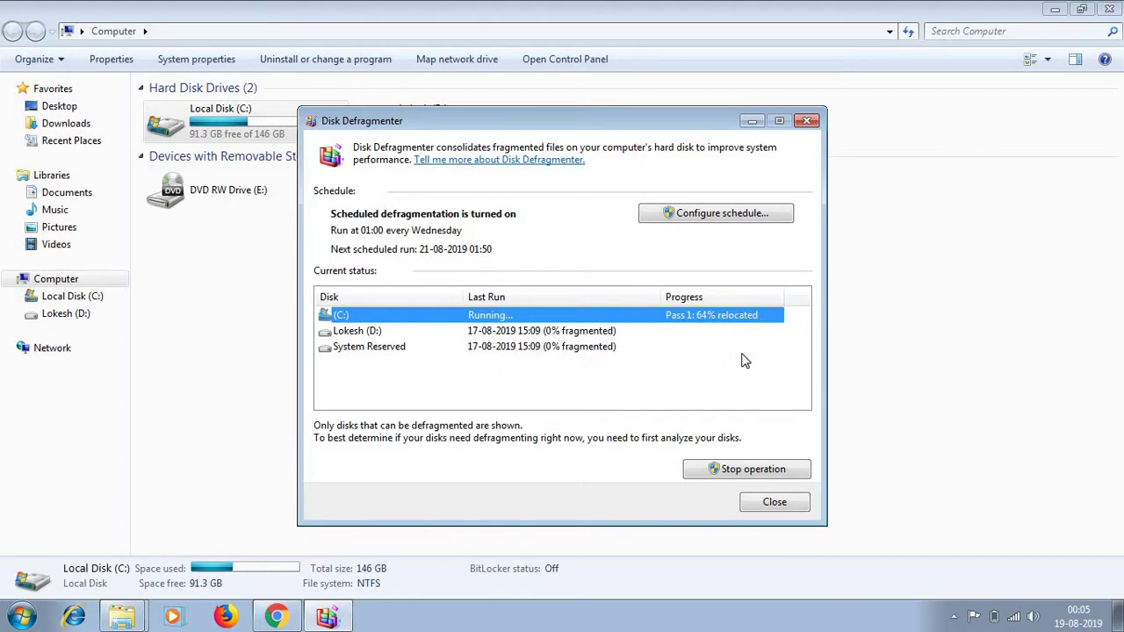
- Stop the running defragmentation of C: and close Disk Defragmenter, the drive properties and the Computer window
left_click(715, 467)
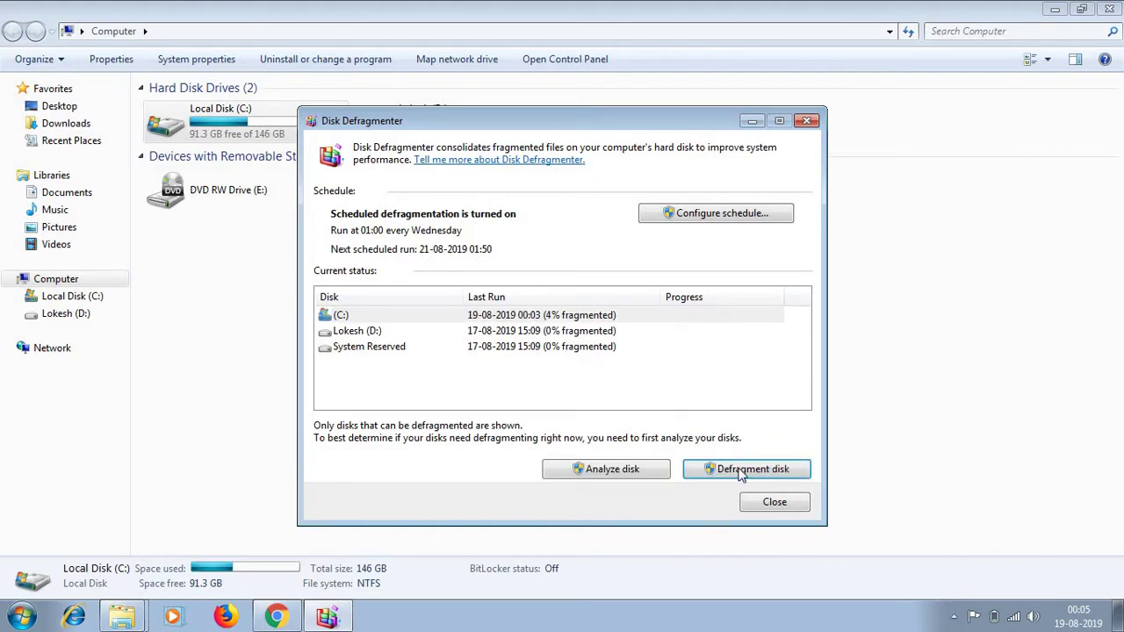
left_click(807, 503)
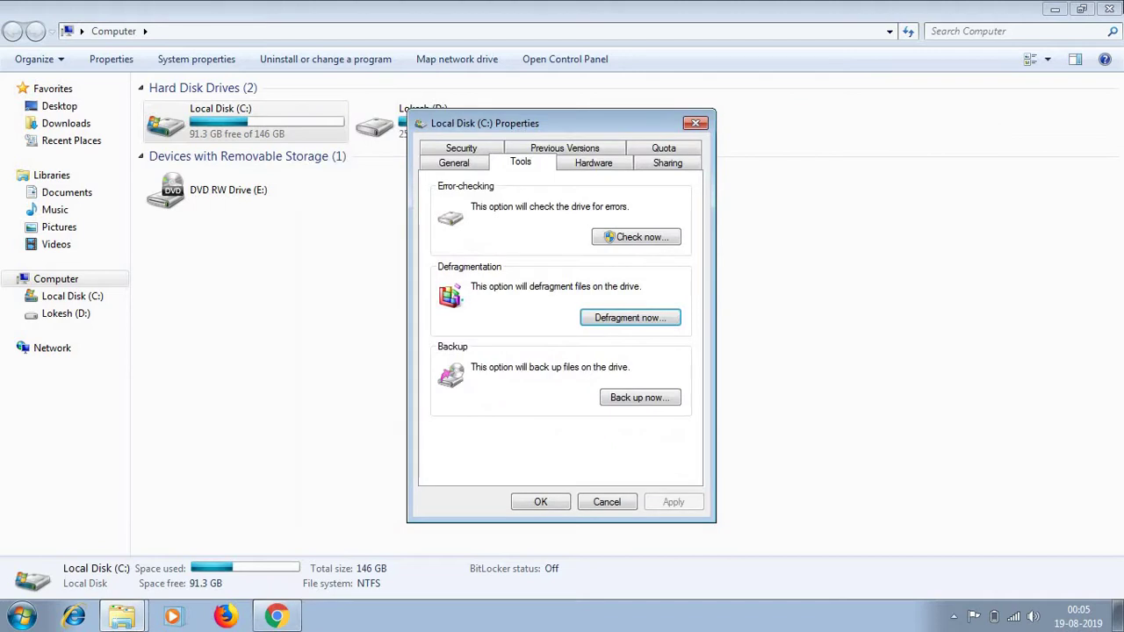
left_click(696, 123)
left_click(1109, 8)
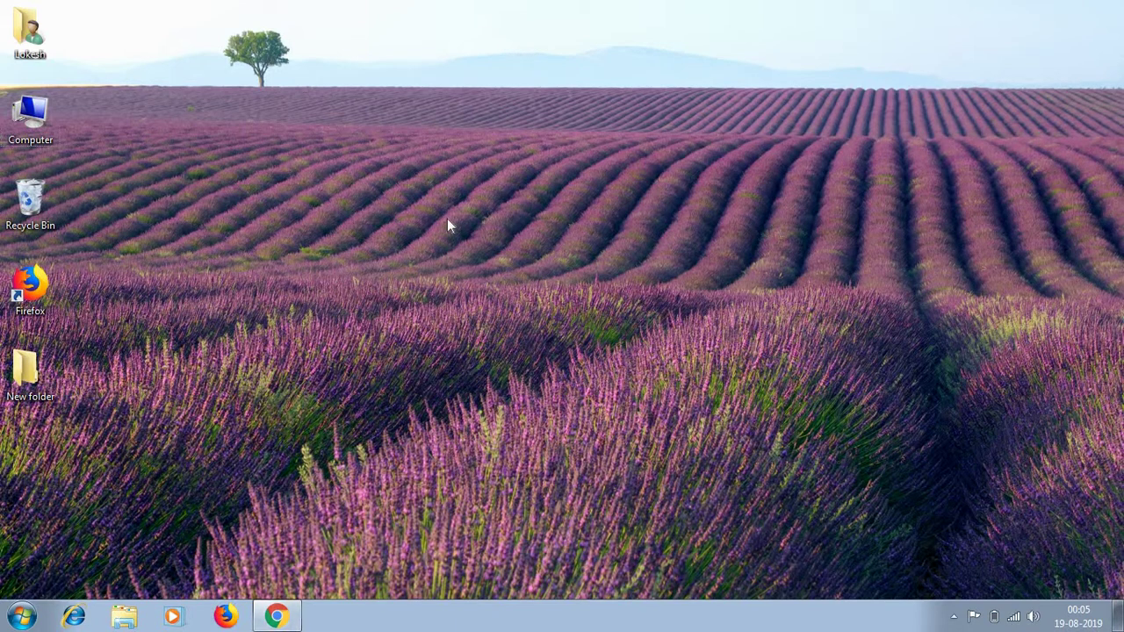
- Bring up the Shut Down Windows dialog from the desktop and choose Restart as the action
key("alt+F4")
left_click(529, 328)
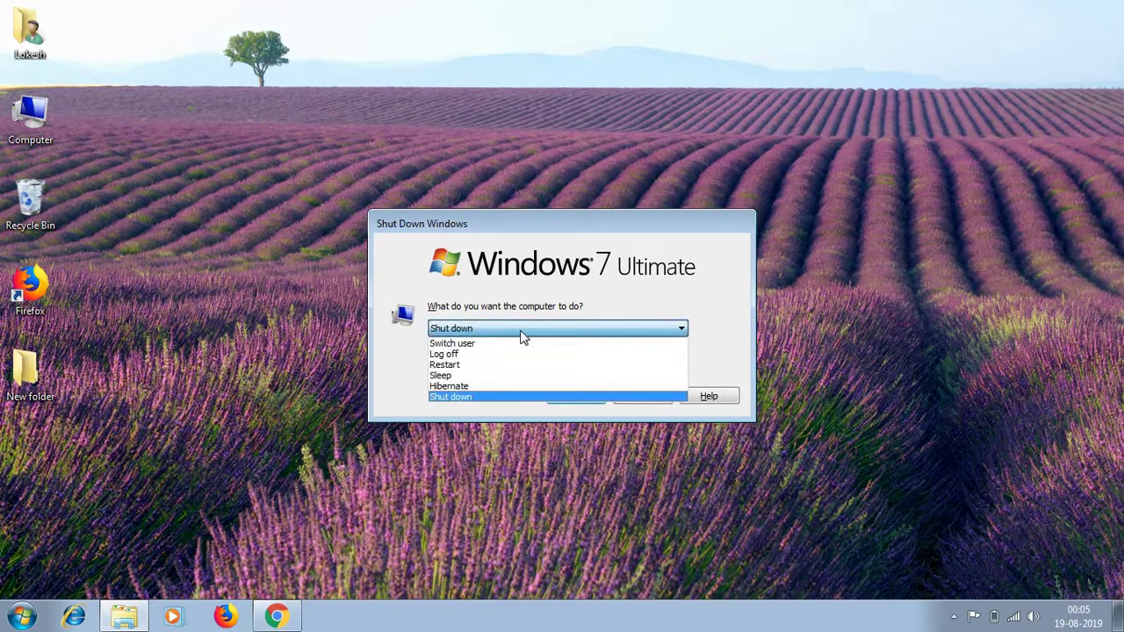
left_click(505, 364)
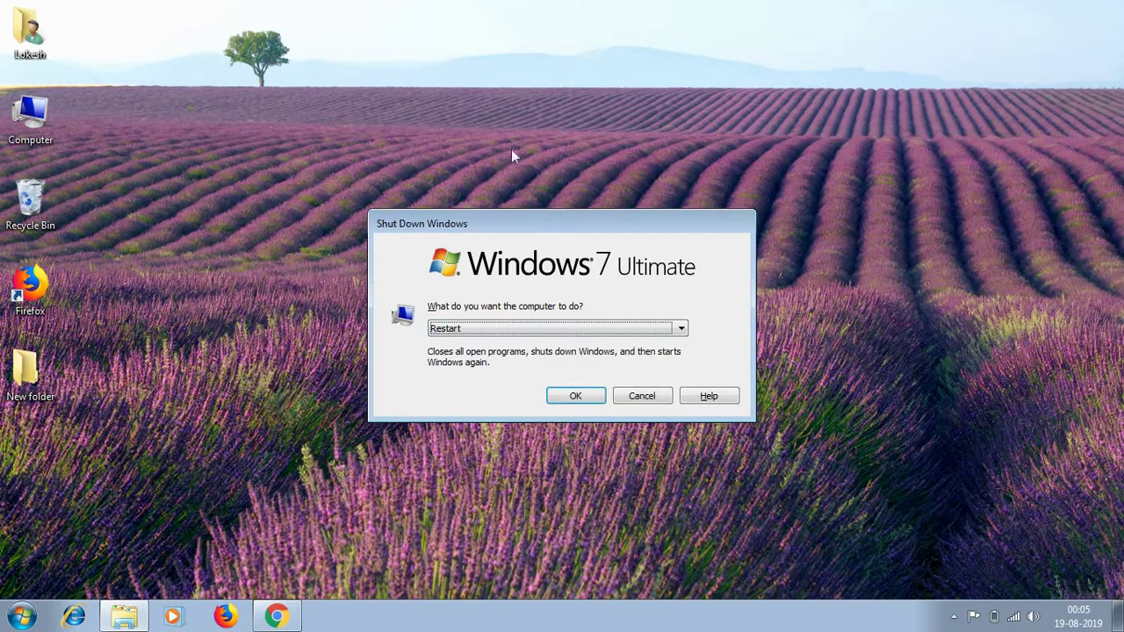